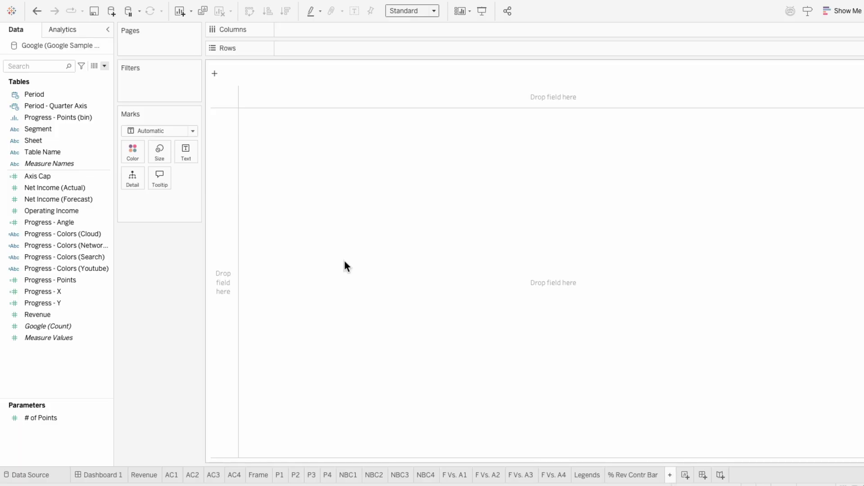
Put Segment on Columns and create a String parameter named '+ Parameter'
left_click(67, 128)
left_click_drag(66, 126, 296, 28)
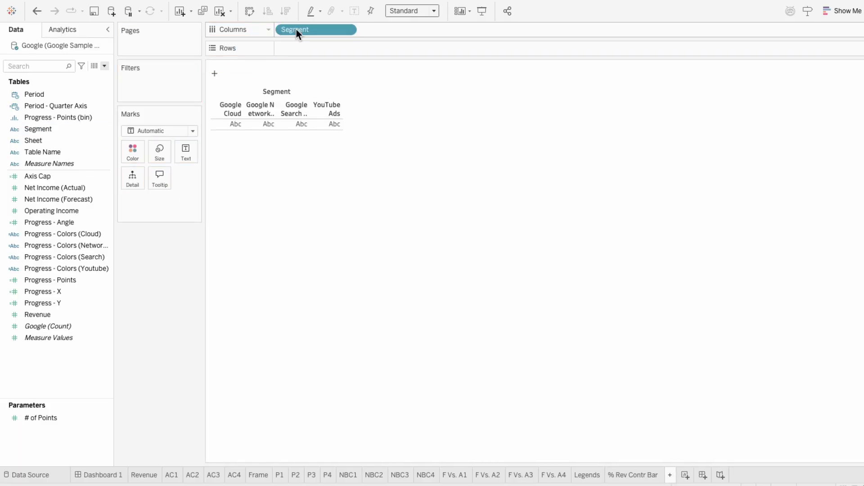
left_click(105, 66)
left_click(103, 86)
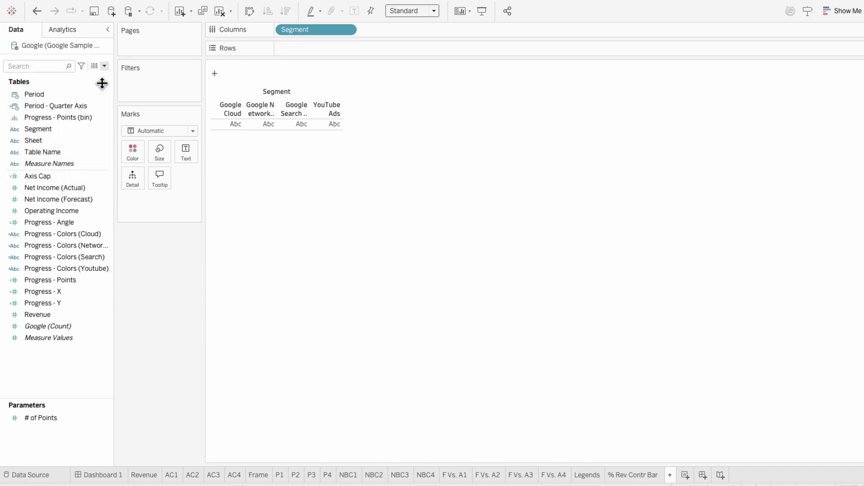
key("ctrl+a")
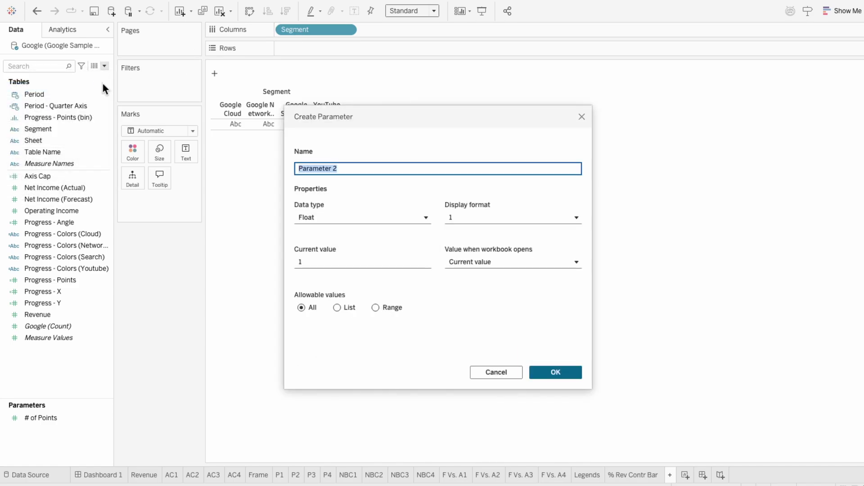
key("BackSpace")
type("+ Parameter")
left_click(307, 215)
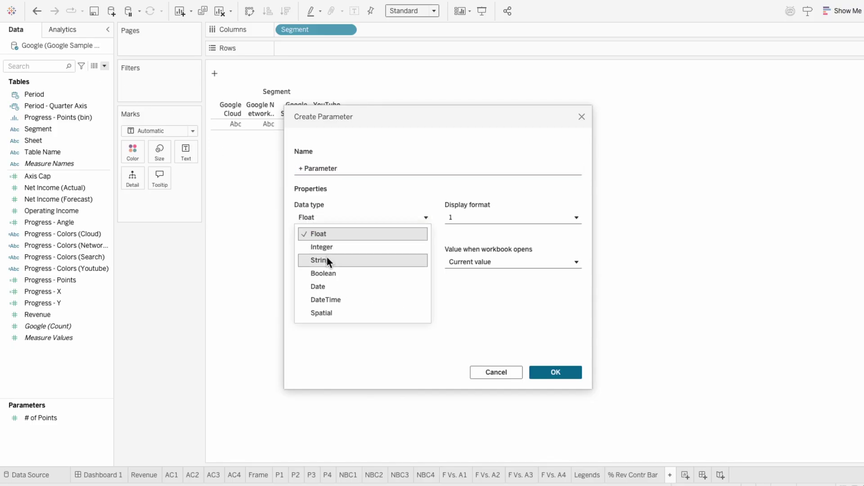
left_click(328, 261)
left_click(329, 261)
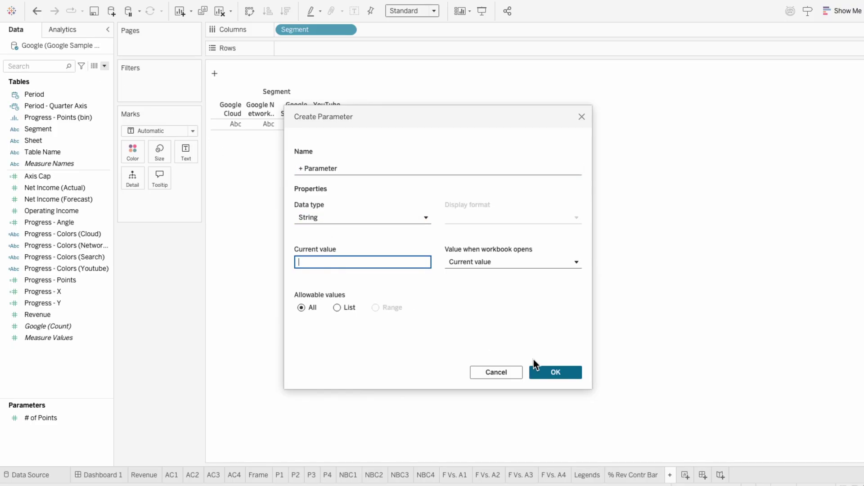
left_click(553, 368)
Show the + Parameter control and create calculated field Segment Selected? = CONTAINS([+ Parameter], [Segment])
right_click(99, 430)
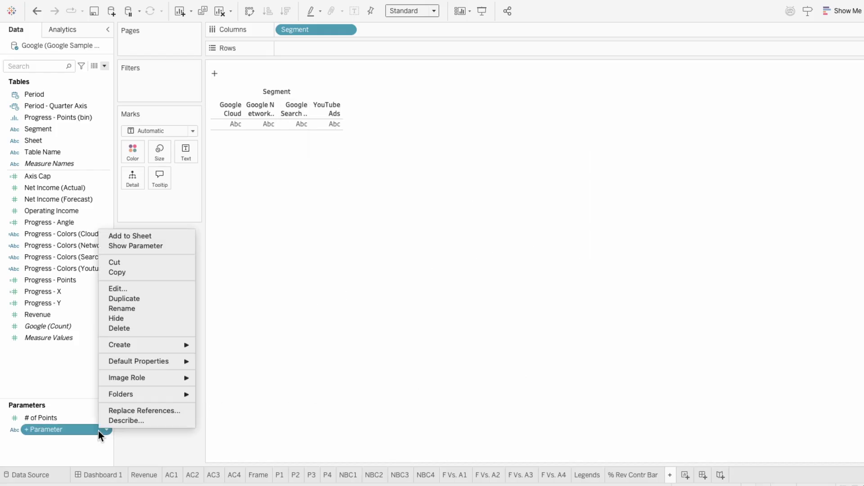
left_click(136, 246)
left_click(104, 65)
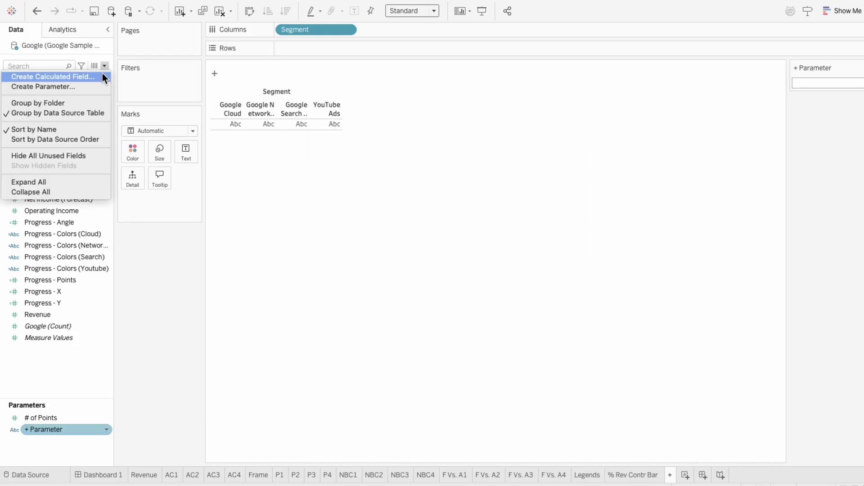
left_click(102, 74)
type("Segment Select")
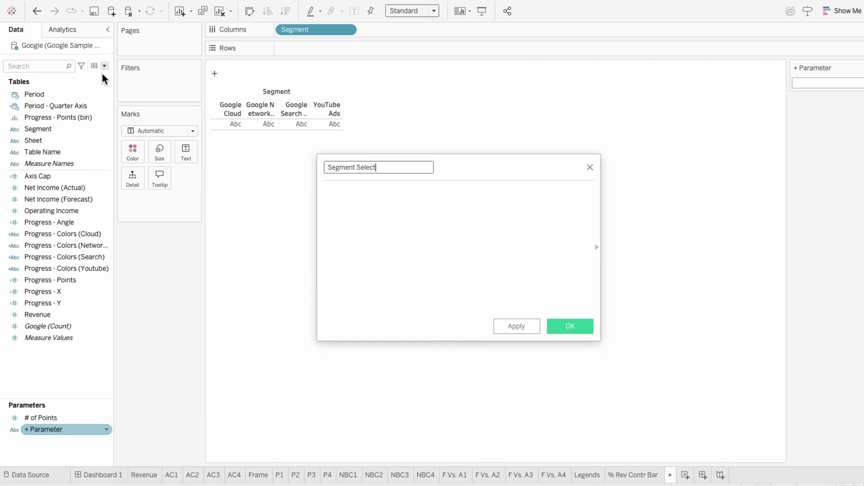
type("ed?")
key("Tab")
type("CONTAINS(")
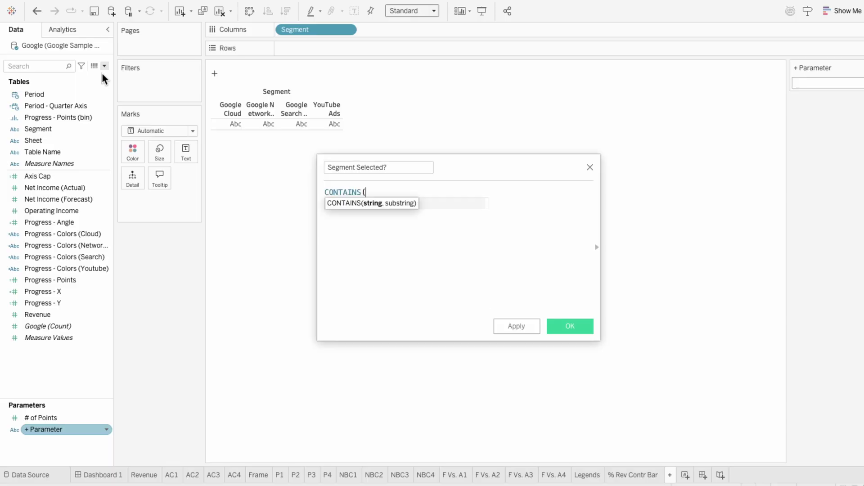
type("[para")
key("Return")
type(", ")
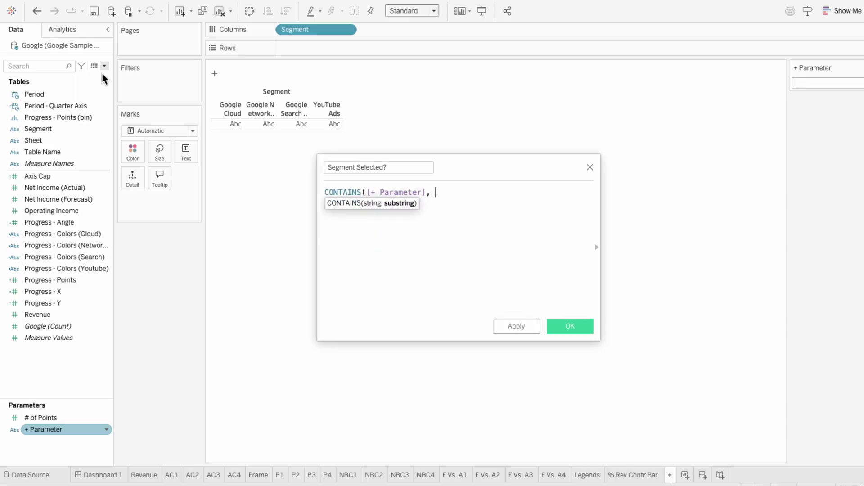
type("[seg")
key("Return")
type(")")
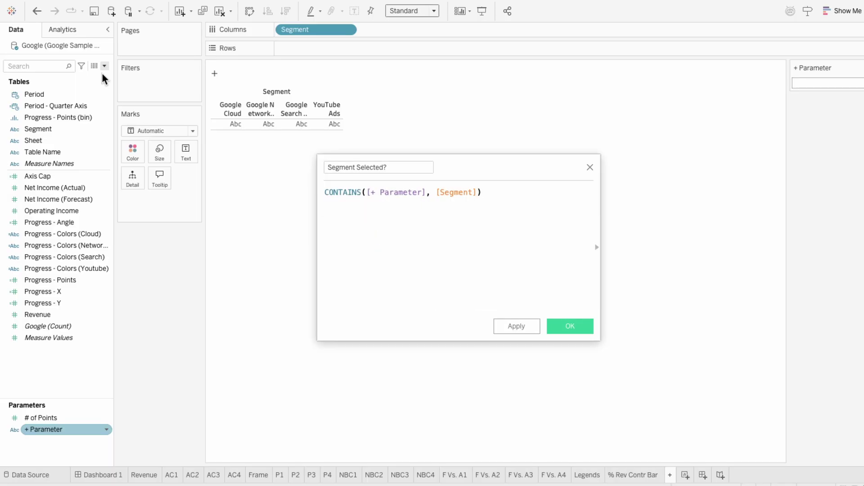
left_click(565, 328)
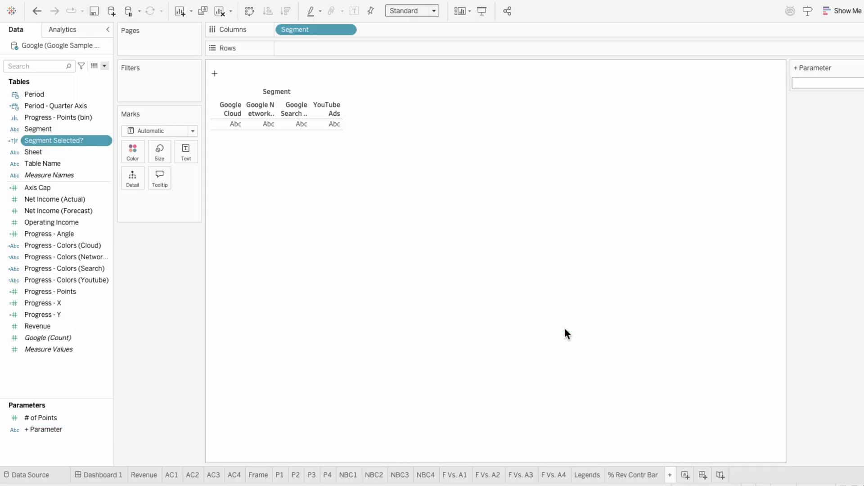
Encode Segment Selected? as Shape with Shape mark type, and widen the segment columns
left_click_drag(73, 143, 148, 203)
left_click(150, 131)
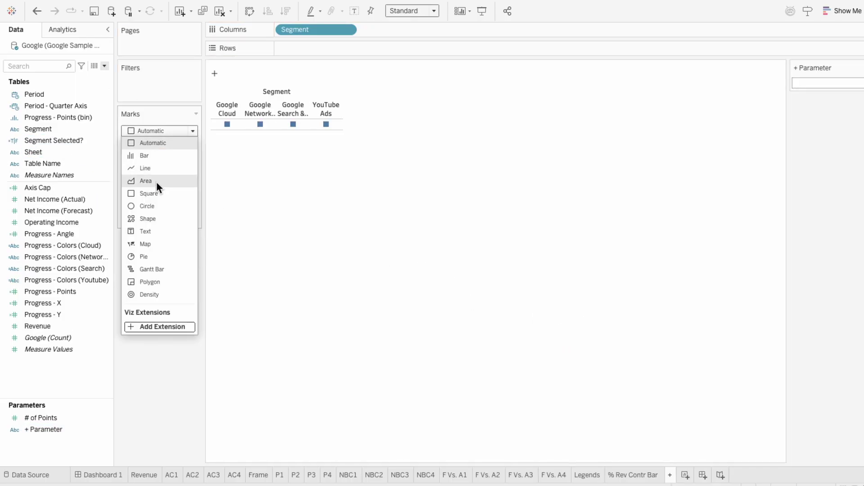
left_click(158, 221)
left_click(128, 204)
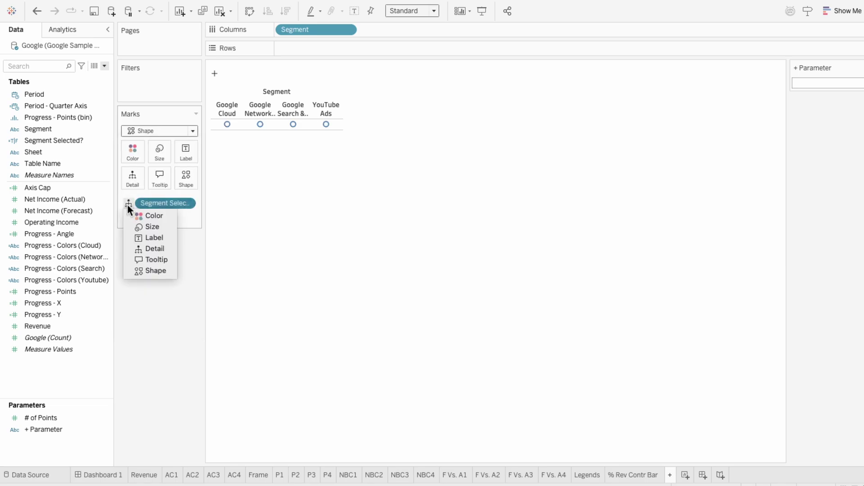
left_click(145, 270)
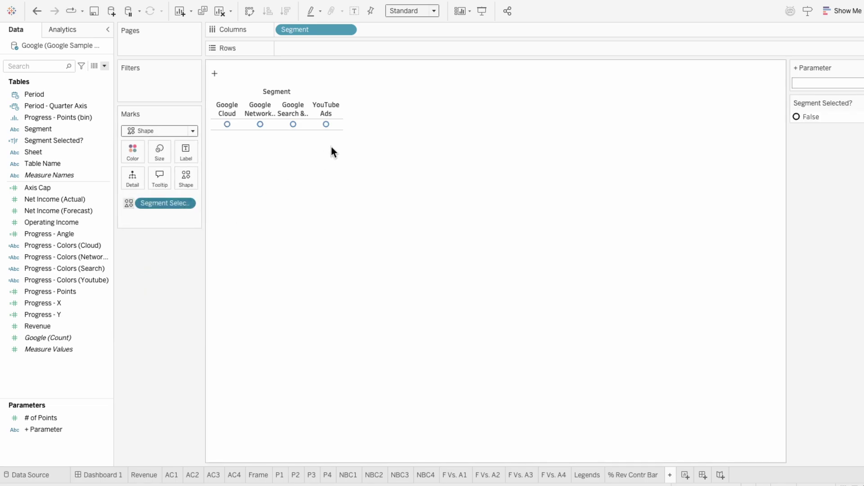
left_click_drag(343, 125, 501, 126)
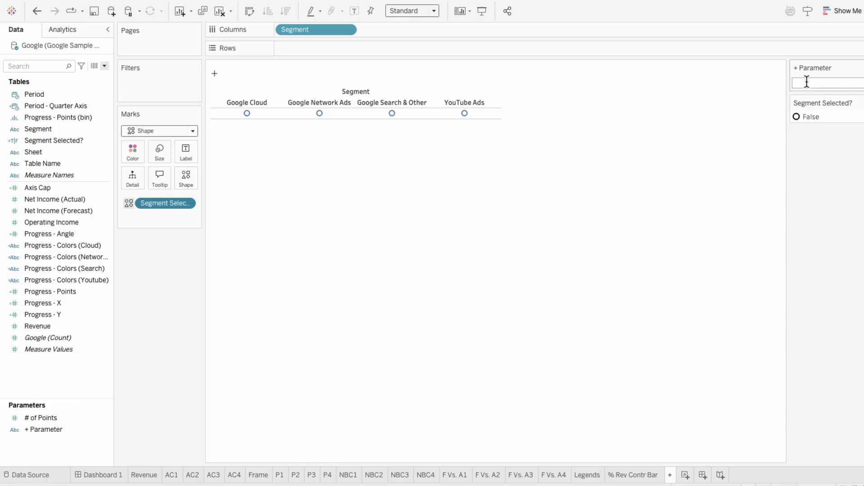
Start calculated field Segment Value with IF CONTAINS([+ Parameter], [Segment]) THEN
left_click(104, 66)
left_click(99, 77)
type("Segment Value")
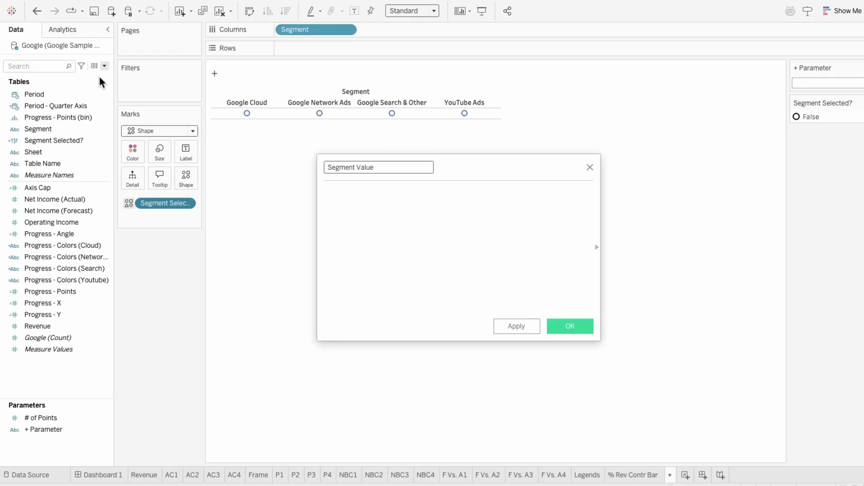
key("Tab")
type("IF CONTAINS(par")
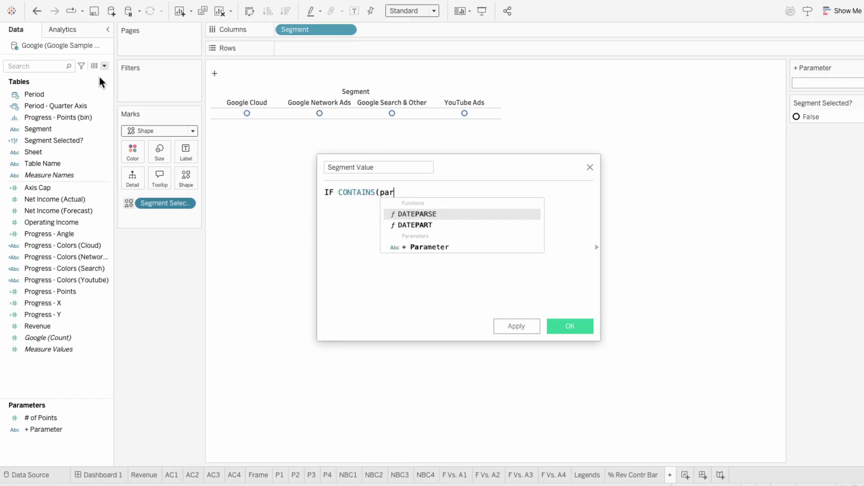
key("Return")
type(", se")
key("Return")
type(") THEN")
key("Return")
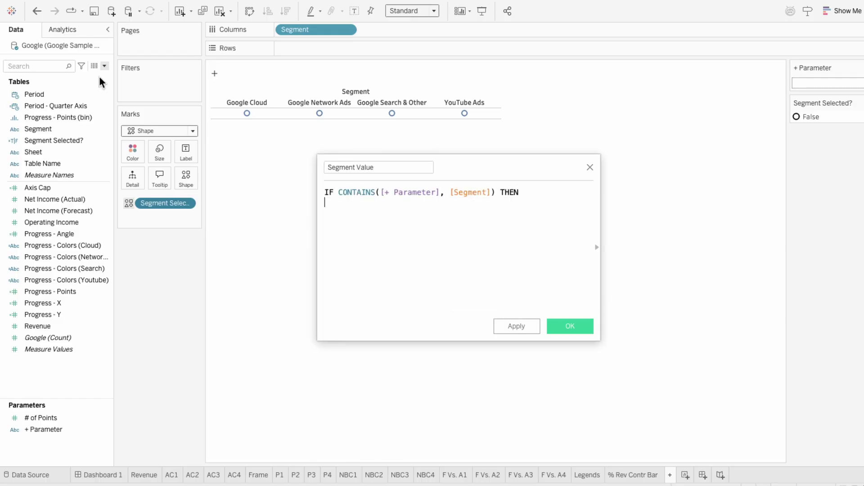
Finish it with REPLACE([+ Parameter], [Segment] + ',', '') ELSE [+ Parameter] + [Segment] + ',' END, and save
type("REPLACE(par")
key("Return")
type(", se")
key("Return")
type("+ ',', '')")
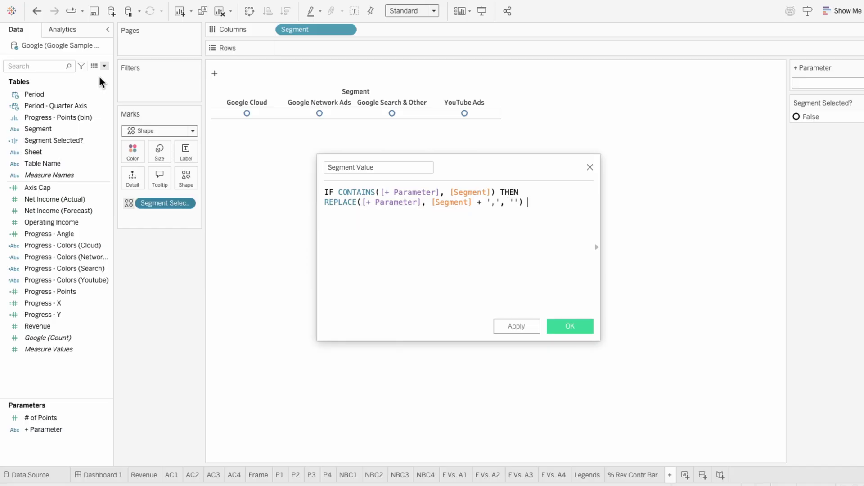
key("Return")
type("ELSE pa")
key("Return")
type("+ se")
key("Return")
type("+ ',' END")
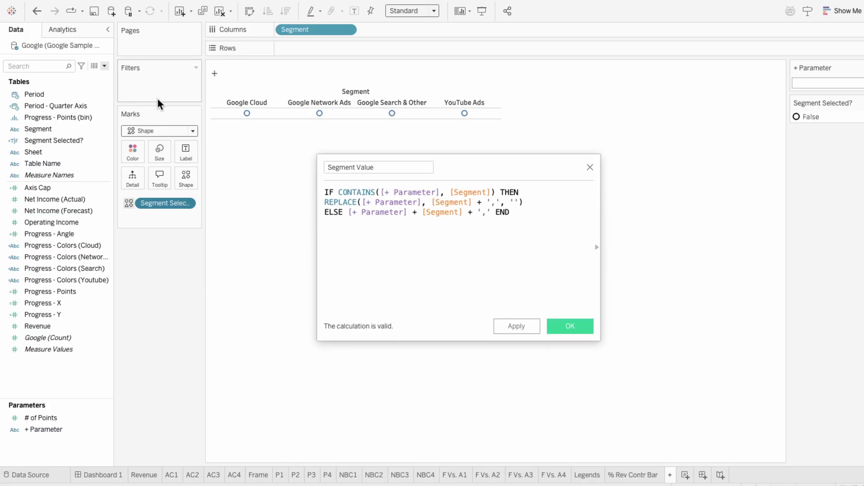
left_click(559, 327)
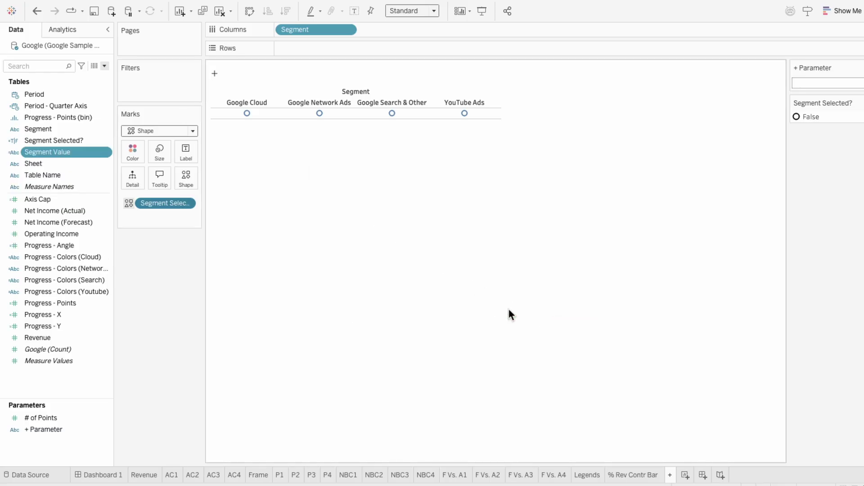
Add Segment Value to Detail and manually sort Segment: Search & Other, YouTube Ads, Network Ads, Cloud
left_click_drag(78, 153, 139, 214)
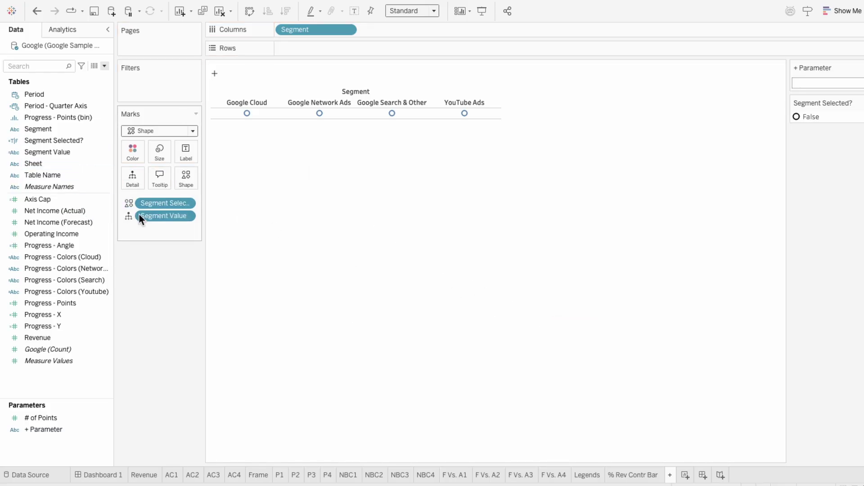
right_click(302, 31)
left_click(312, 91)
left_click(389, 231)
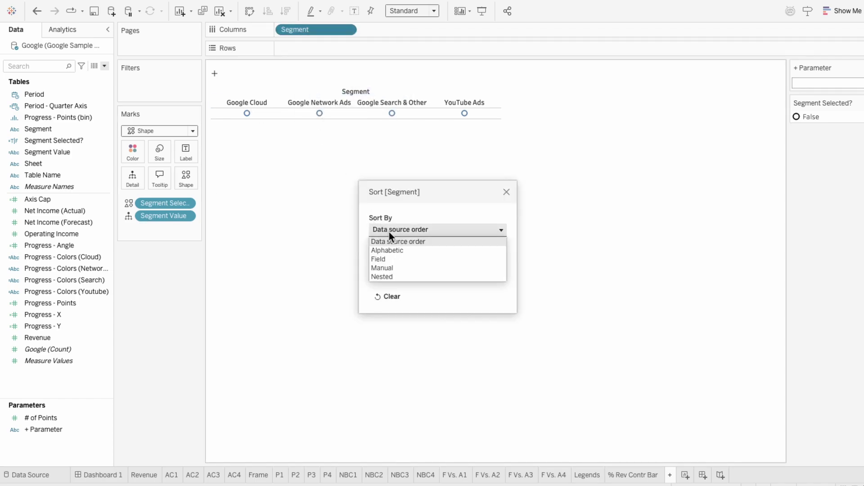
left_click(396, 267)
mouse_move(396, 273)
left_mouse_down()
mouse_move(396, 249)
mouse_move(404, 271)
left_mouse_up()
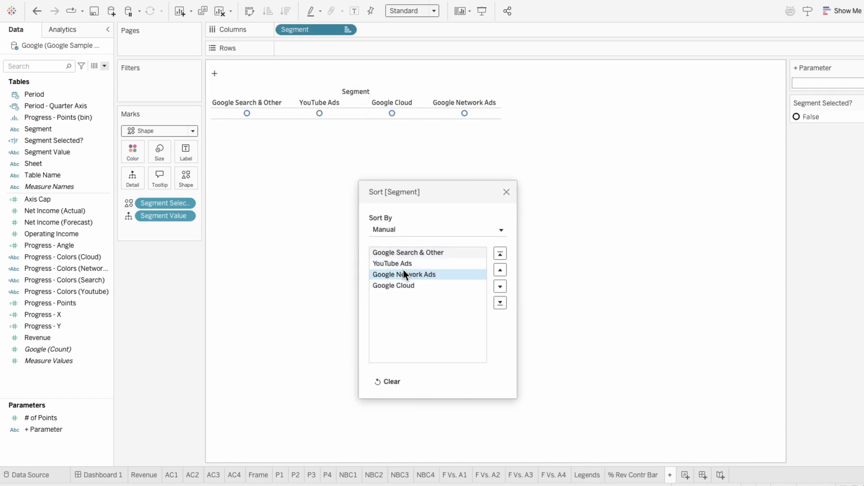
left_click(506, 191)
Hide the segment headers and set worksheet shading and row dividers to None
right_click(343, 102)
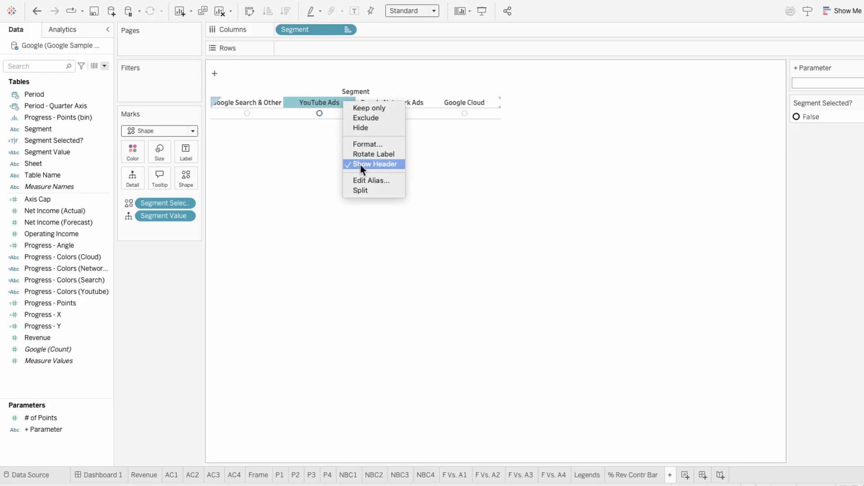
left_click(360, 164)
right_click(333, 97)
left_click(344, 136)
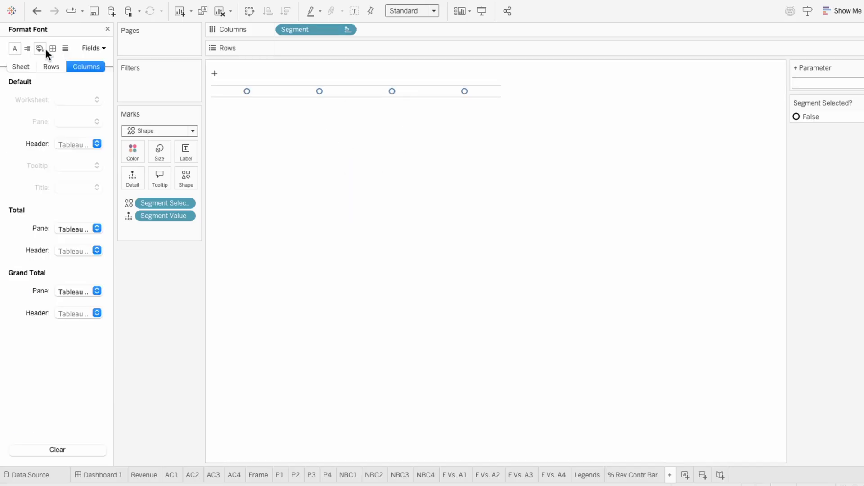
left_click(40, 48)
left_click(74, 98)
left_click(71, 118)
left_click(52, 49)
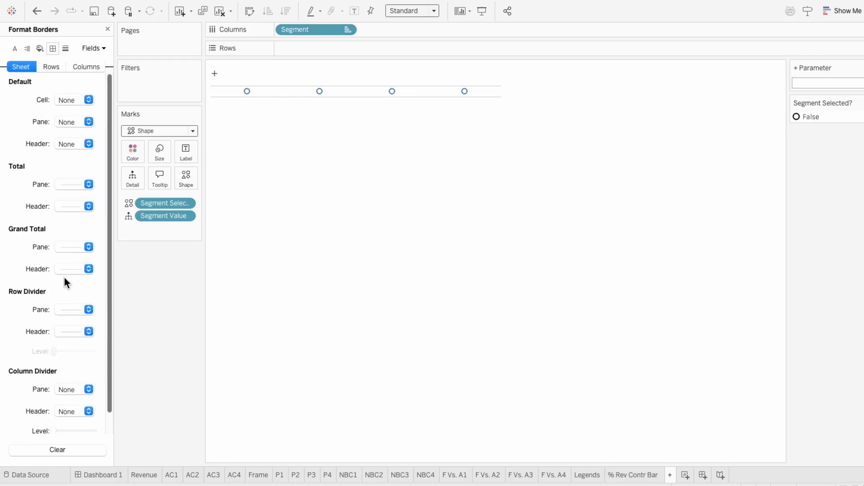
left_click(73, 309)
left_click(68, 327)
left_click(107, 29)
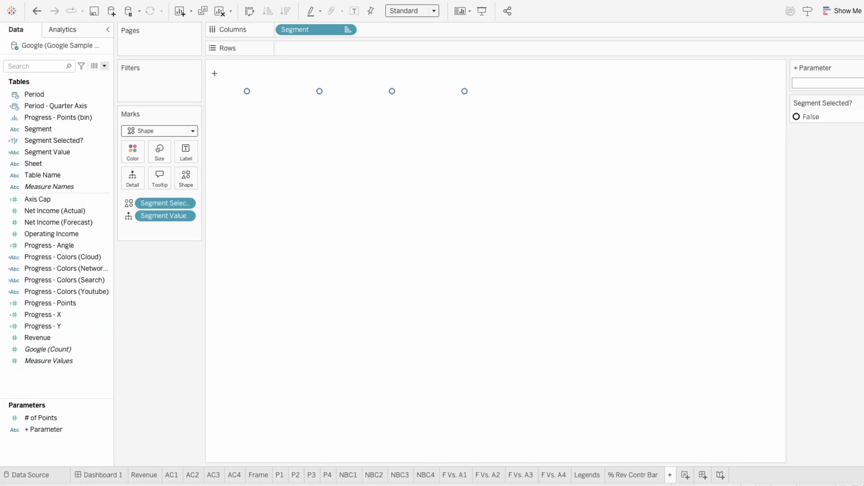
On Dashboard 1, float the circle sheet over the top segment cards and hide its title
left_click(100, 475)
left_click_drag(45, 267, 243, 87)
right_click(245, 94)
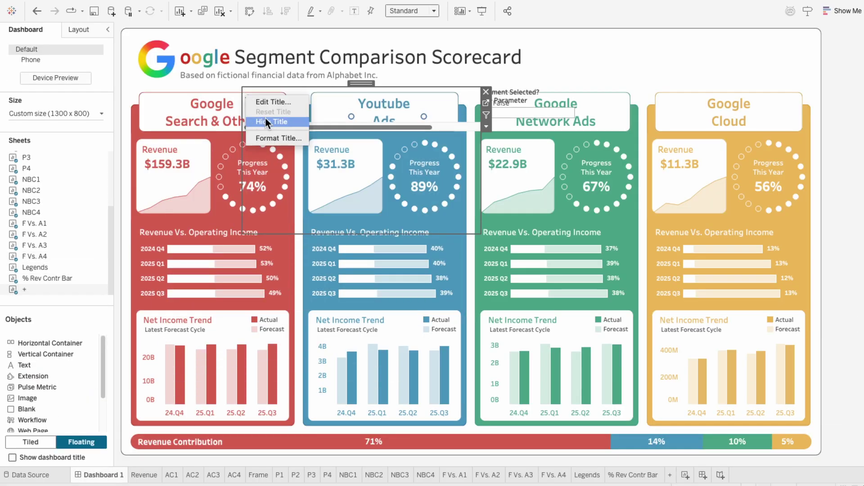
left_click(266, 117)
Fit the sheet to Entire View and resize it into a thin strip across the card headers
left_click(399, 14)
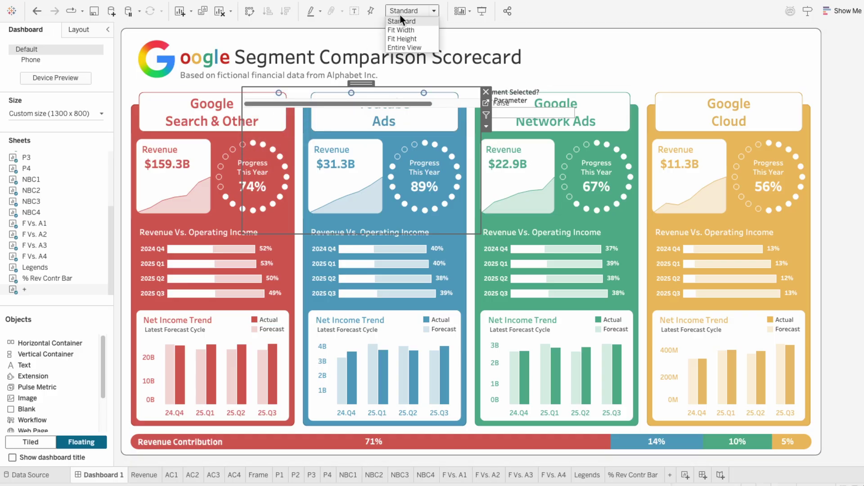
left_click(399, 44)
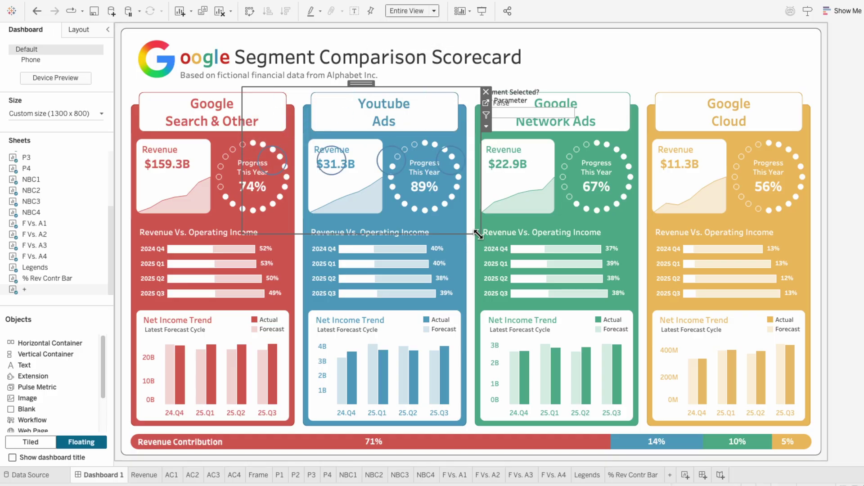
left_click_drag(481, 233, 859, 118)
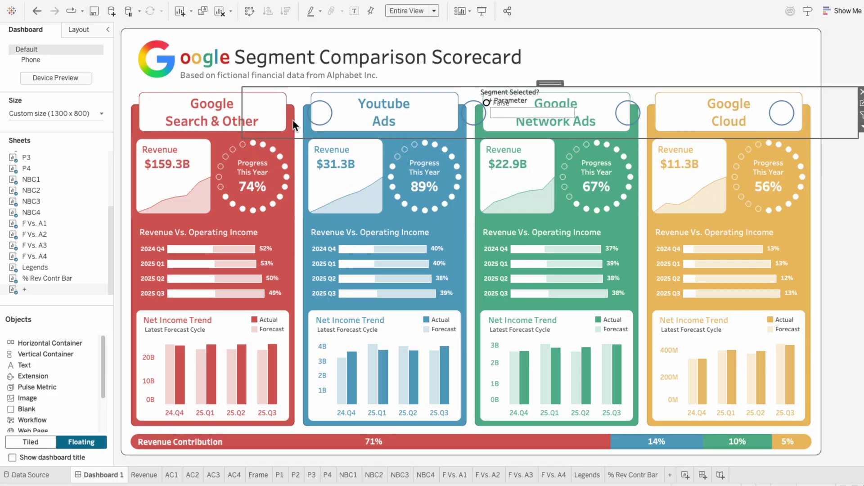
left_click_drag(243, 112, 190, 111)
Add a Change Parameter dashboard action named '+ Parameter'
left_click(170, 6)
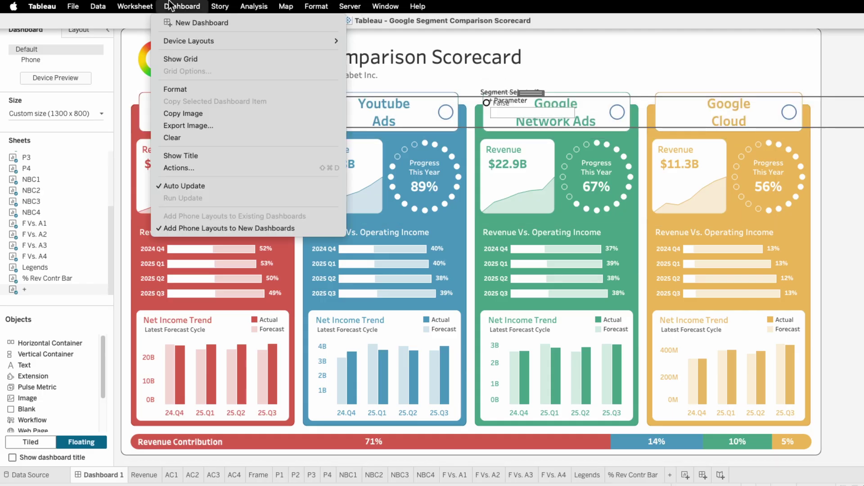
left_click(170, 167)
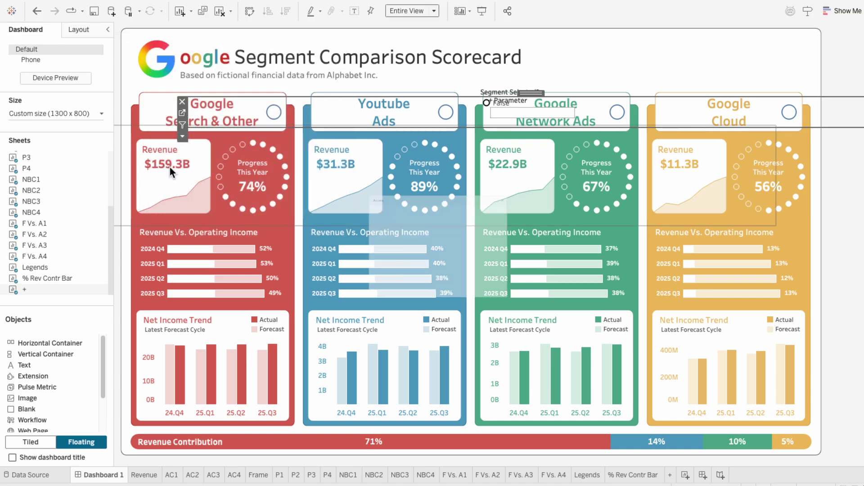
left_click(306, 321)
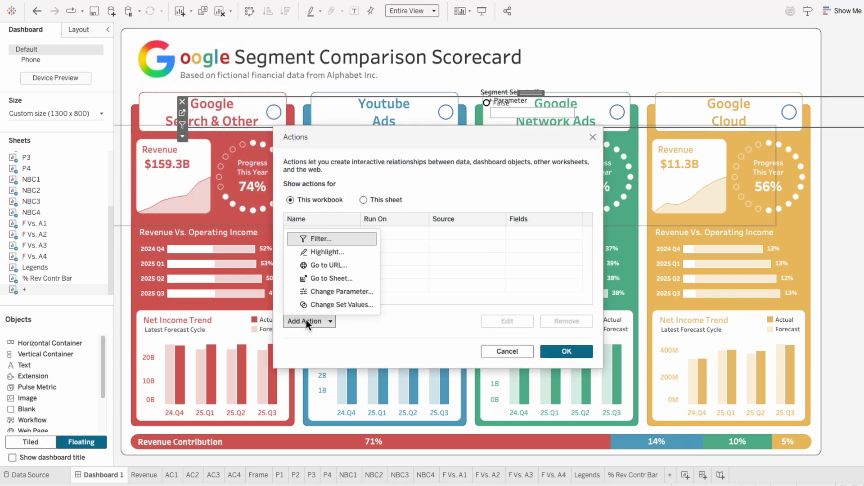
left_click(314, 293)
type("+ Parameter")
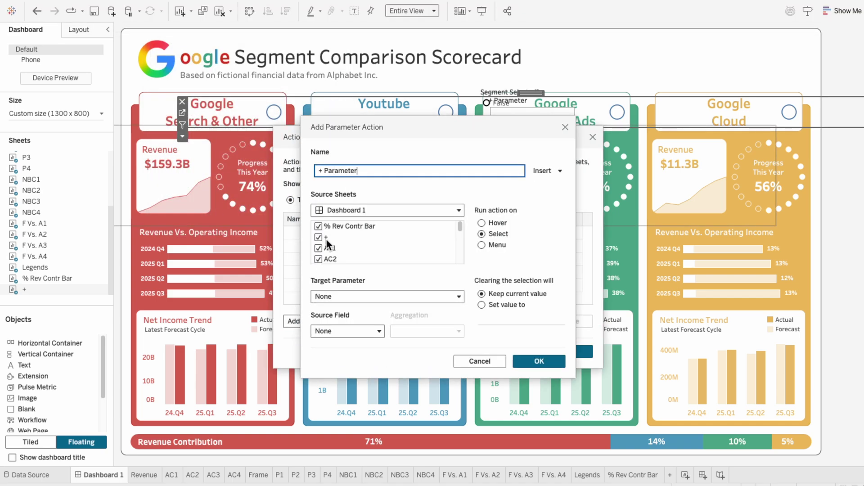
Limit the action's source sheets to the + sheet and target + Parameter
left_click(318, 226)
scroll(320, 256, "down", 3)
scroll(319, 256, "down", 3)
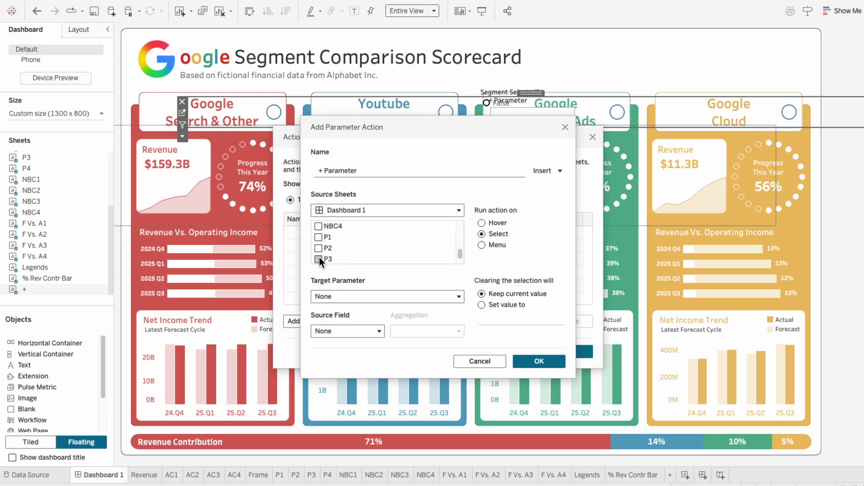
scroll(366, 241, "up", 5)
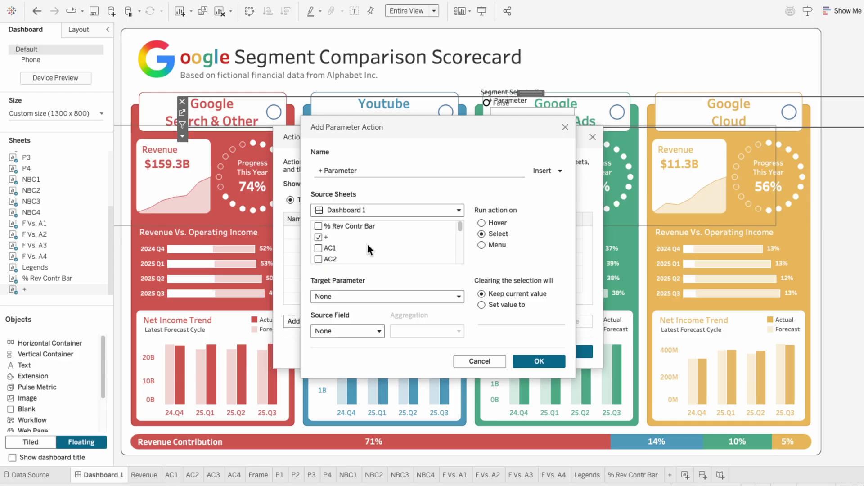
left_click(348, 296)
left_click(352, 333)
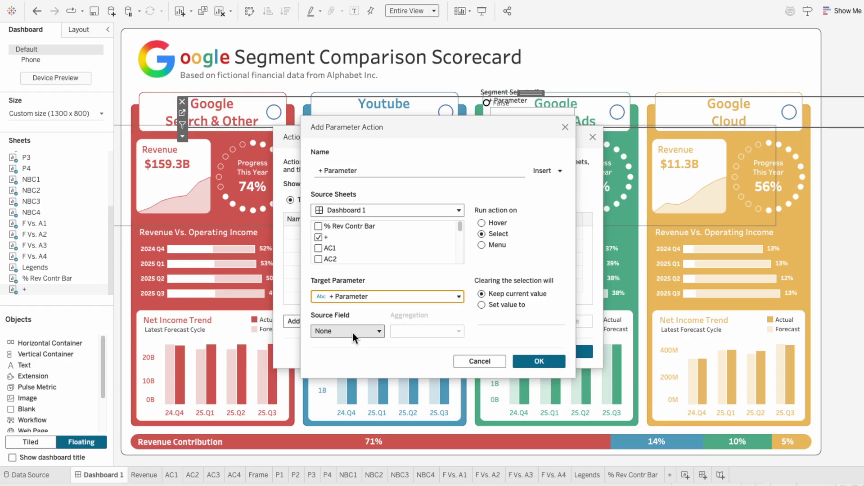
Set the action's source field to Segment Value, save it, and test on Google Search & Other
left_click(353, 332)
left_click(353, 316)
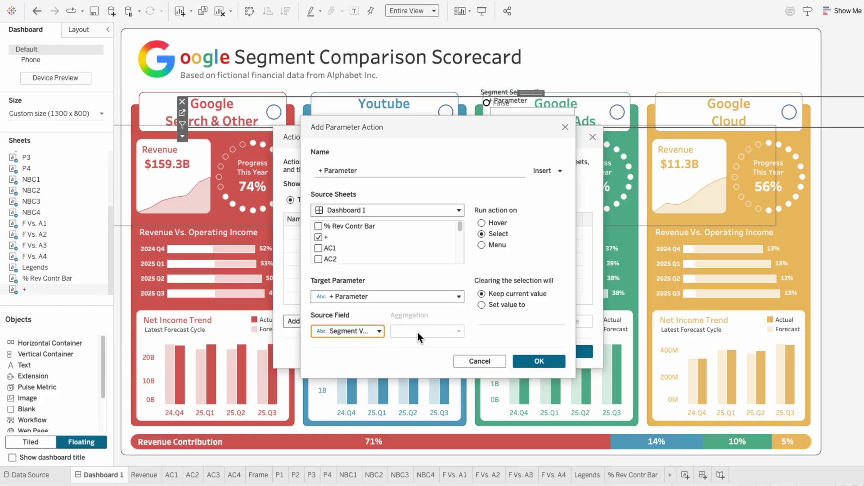
left_click(537, 360)
left_click(559, 353)
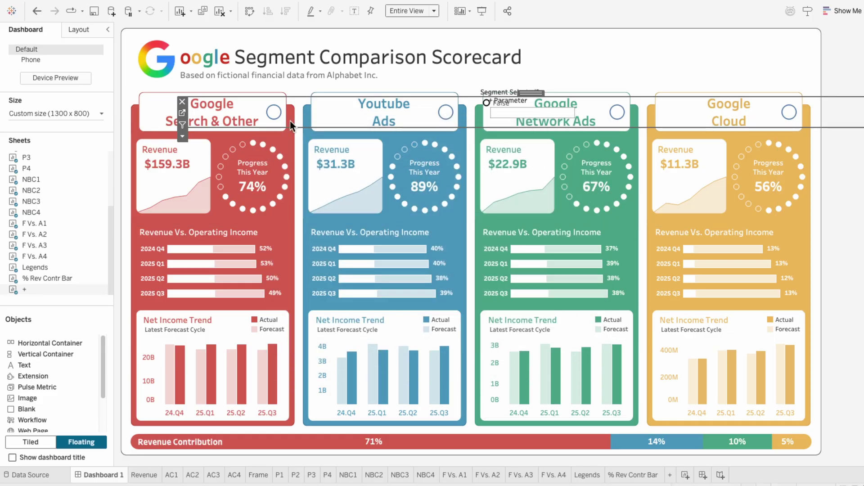
left_click(274, 113)
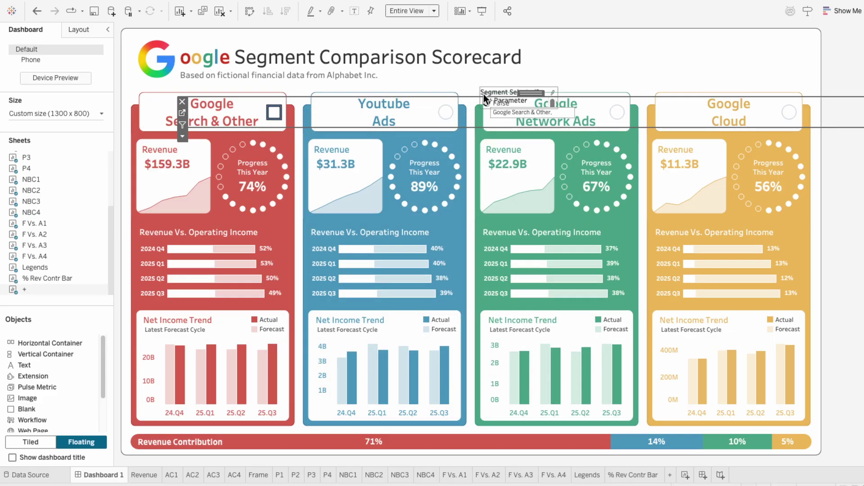
Move the Segment Selected legend and the parameter control to the top right by the title
left_click_drag(483, 94, 565, 68)
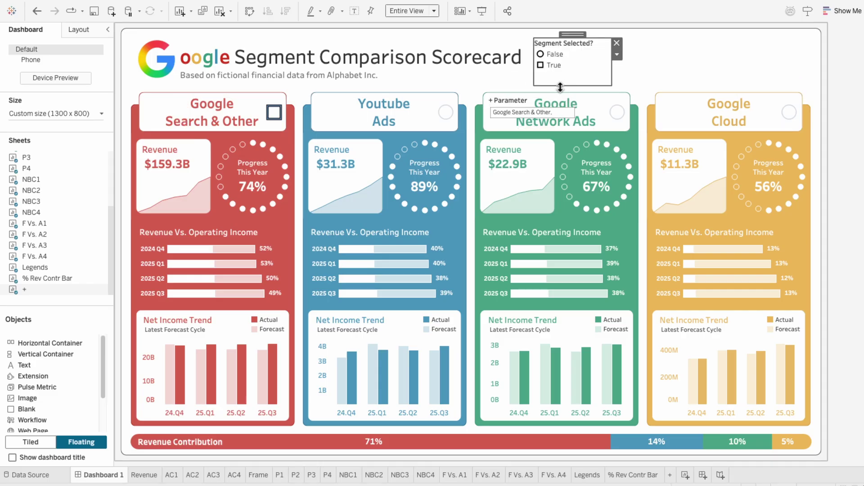
left_click_drag(530, 98, 658, 41)
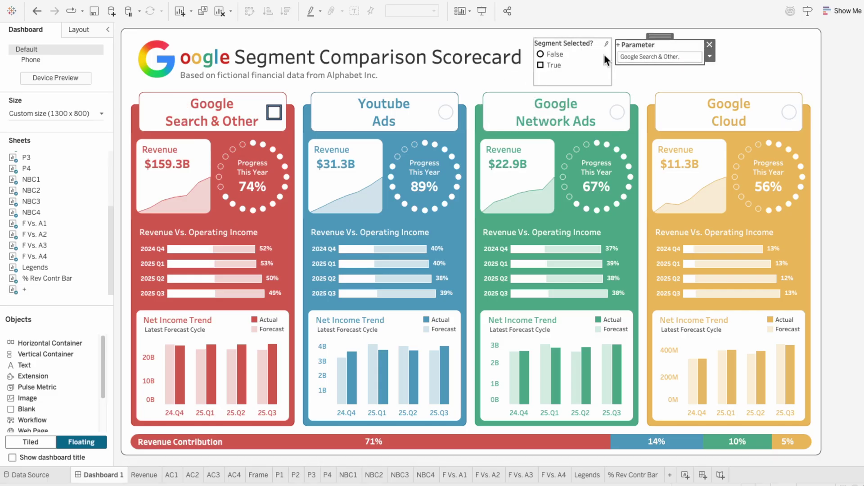
left_click(597, 60)
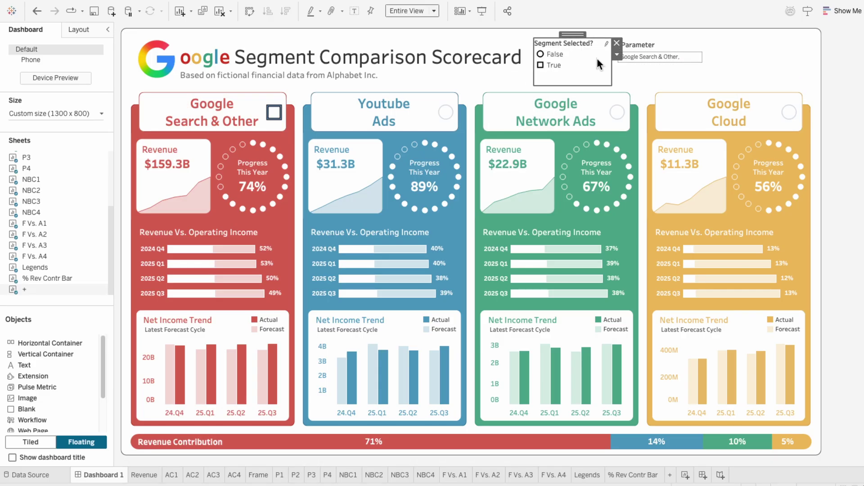
Assign Filled palette plus to False and X to True, then also select YouTube Ads
left_click(616, 55)
left_click(618, 67)
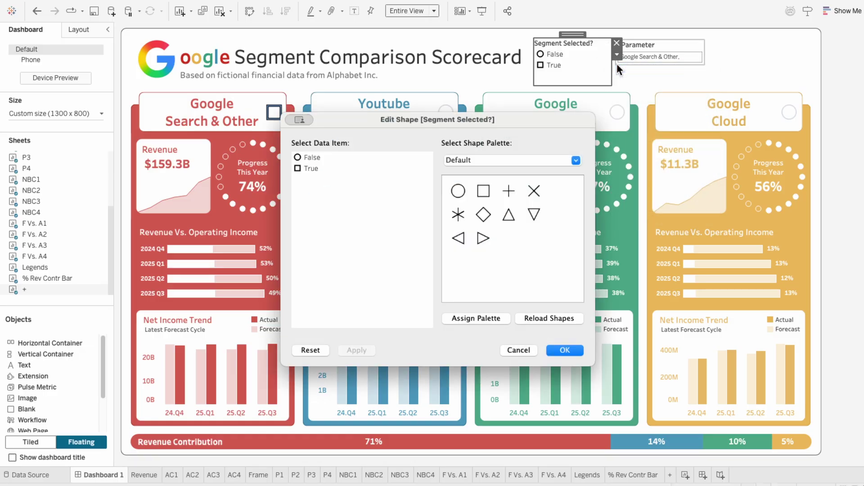
left_click(484, 159)
left_click(485, 167)
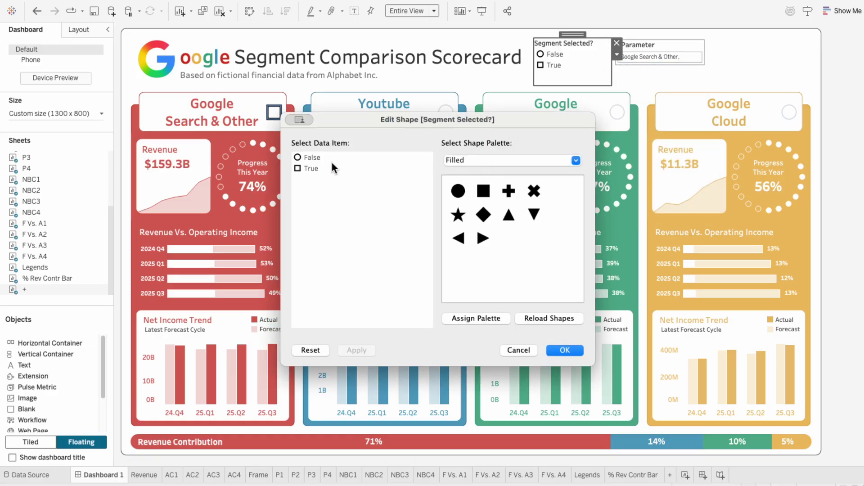
left_click(509, 191)
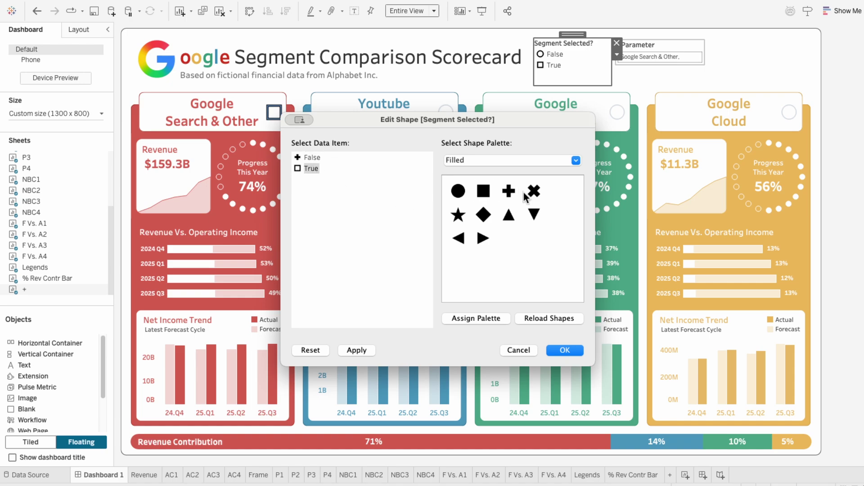
left_click(564, 350)
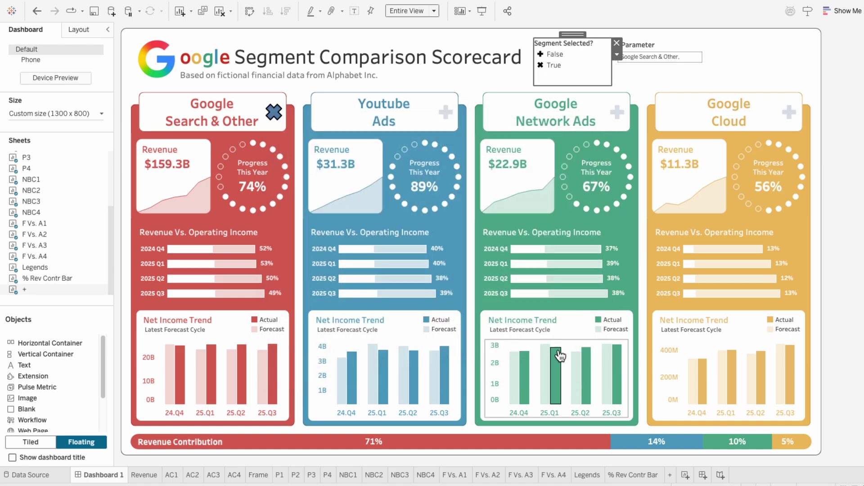
left_click(299, 117)
left_click(452, 113)
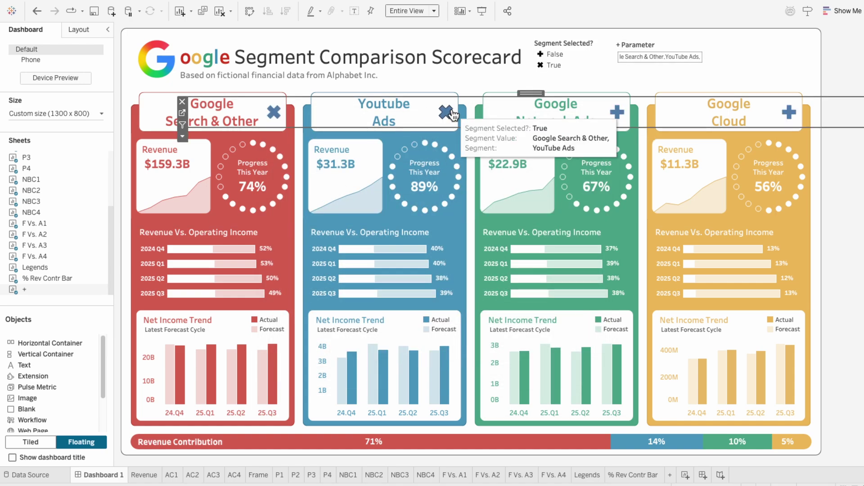
On the + worksheet, colour the plus/X shapes by Segment
left_click(670, 475)
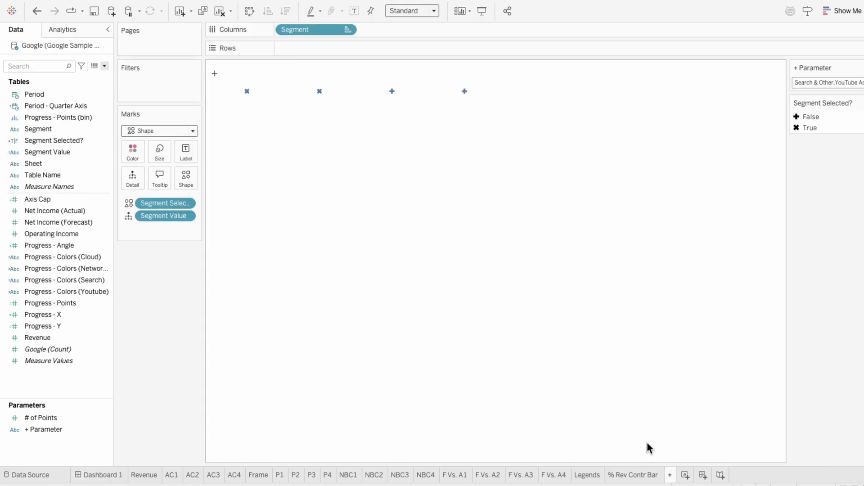
left_click_drag(82, 130, 152, 227)
left_click(129, 229)
left_click(135, 241)
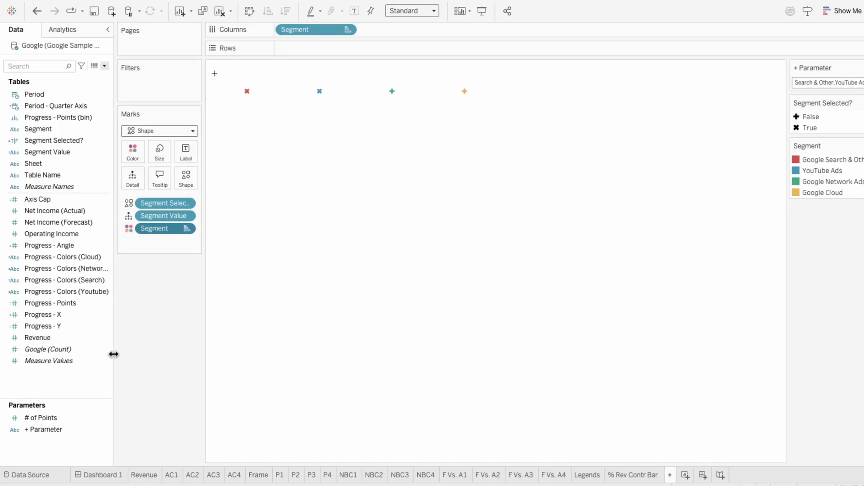
Back on Dashboard 1, toggle Google Network Ads on and off to test
left_click(104, 476)
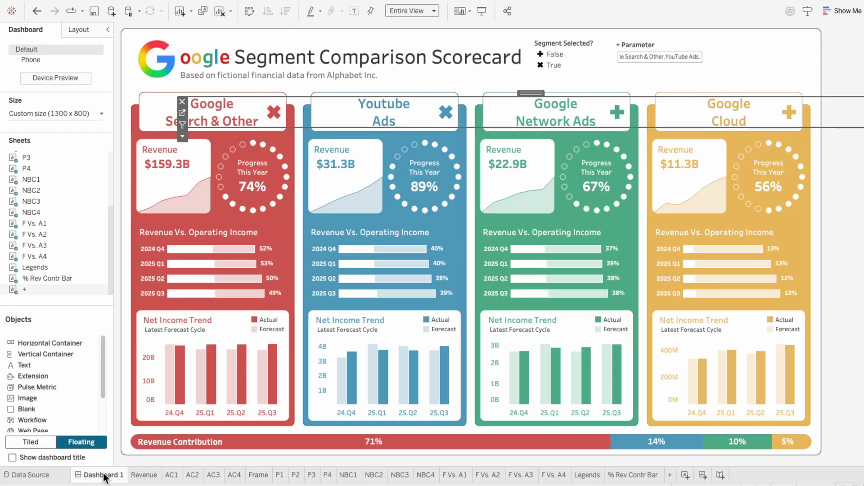
left_click(621, 114)
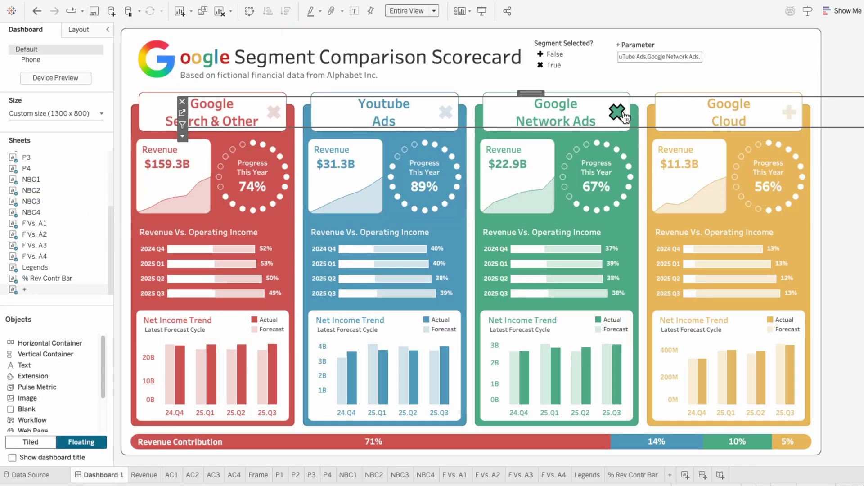
left_click(620, 114)
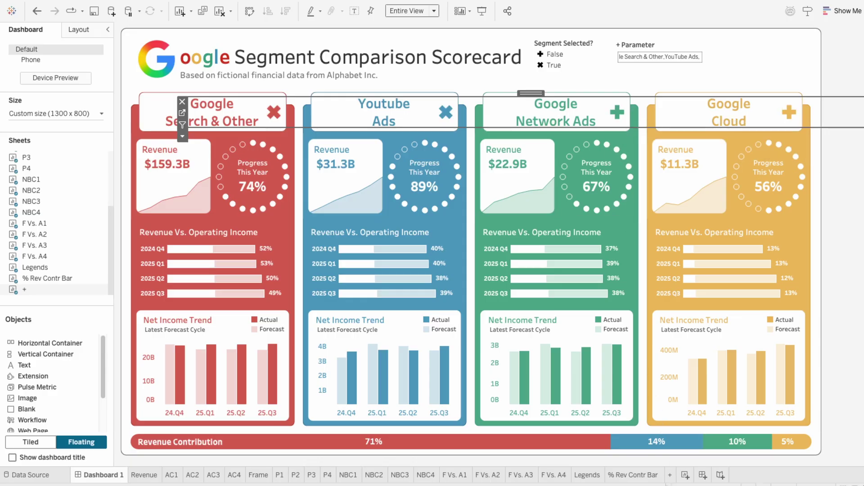
On the + worksheet, create a calculated field TRUE with formula TRUE
left_click(671, 475)
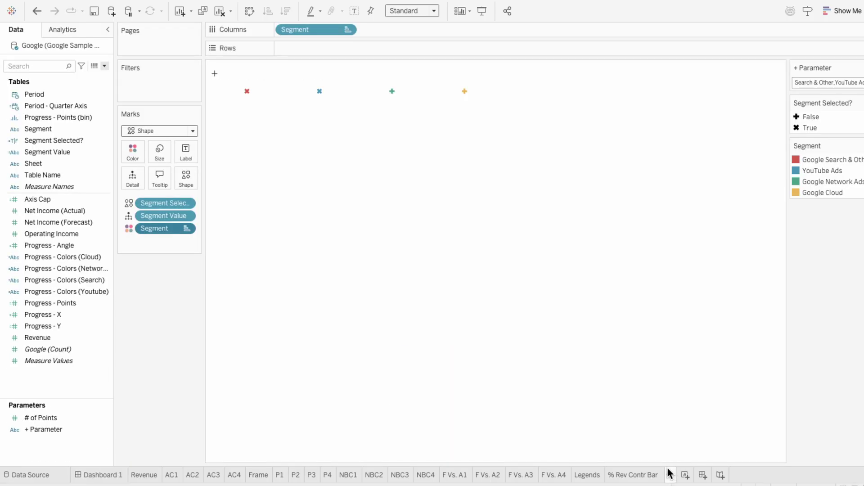
left_click(104, 66)
left_click(103, 76)
type("TRUE")
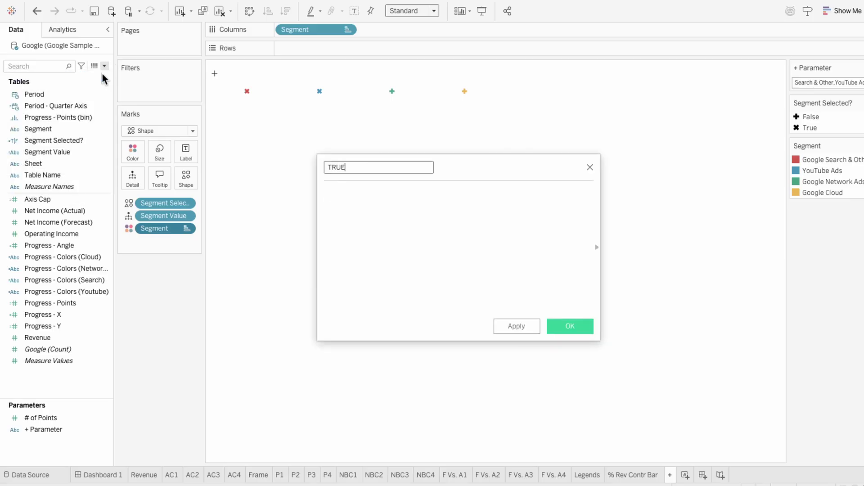
key("Tab")
type("TRUE")
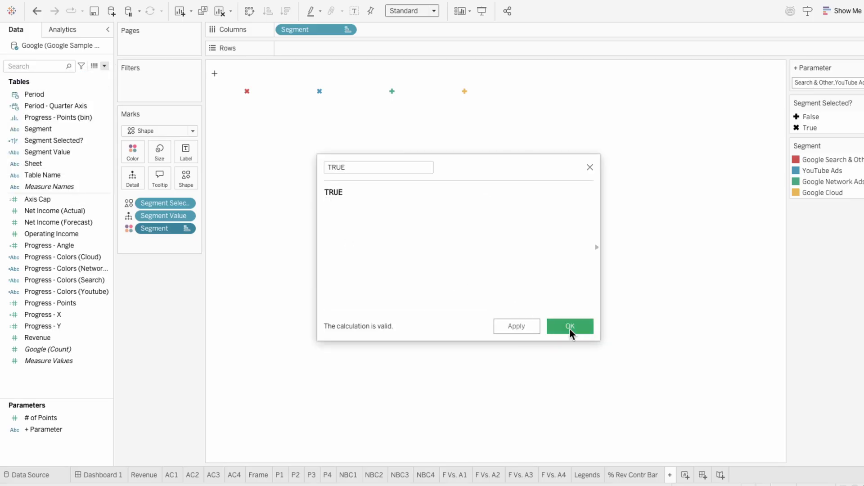
left_click(569, 328)
Create a calculated field FALSE with formula FALSE, then add TRUE and FALSE to Detail
left_click(104, 66)
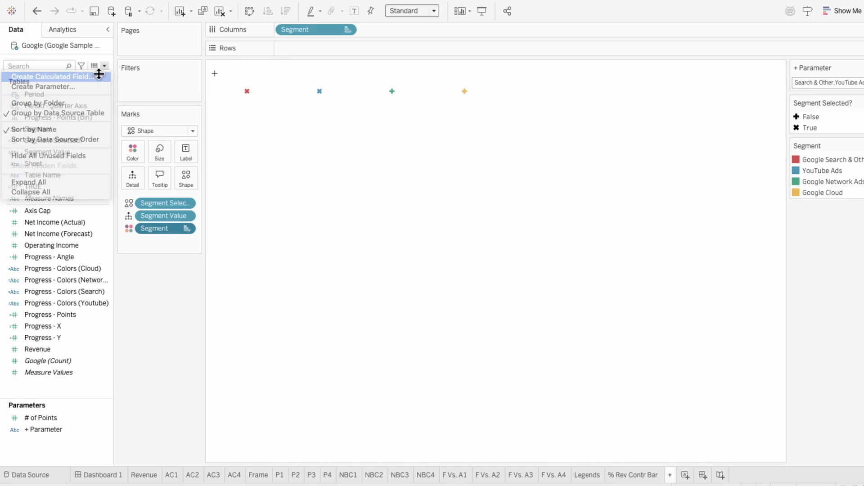
left_click(99, 74)
type("FALSE")
key("Tab")
type("FAL")
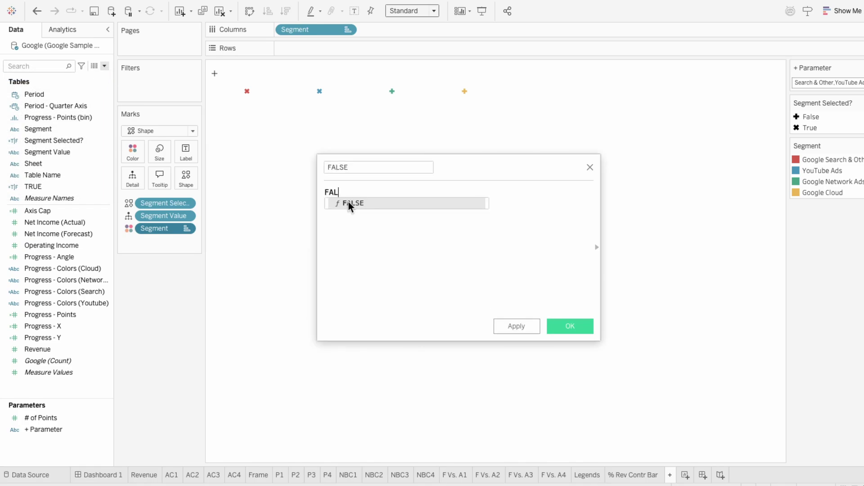
left_click(349, 203)
left_click(556, 328)
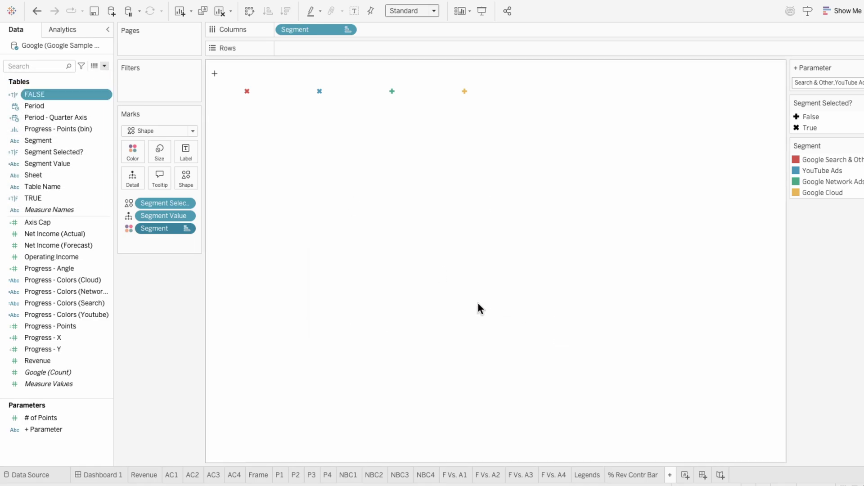
left_click(48, 199, "ctrl")
left_click_drag(47, 200, 149, 251)
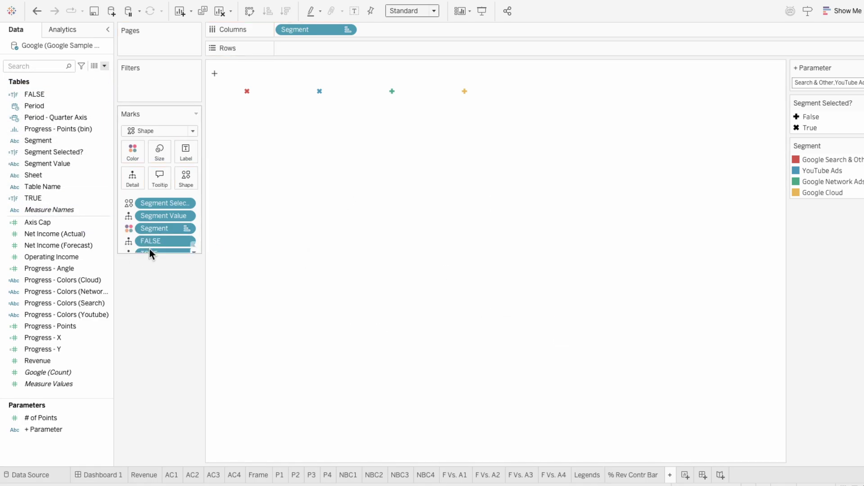
Start a new filter action on the scorecard dashboard named 'Remove Highlight +'
left_click(100, 476)
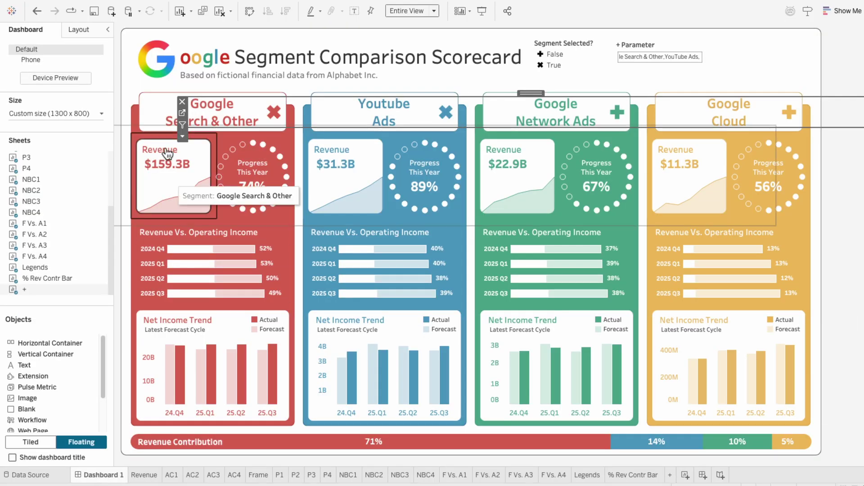
left_click(195, 7)
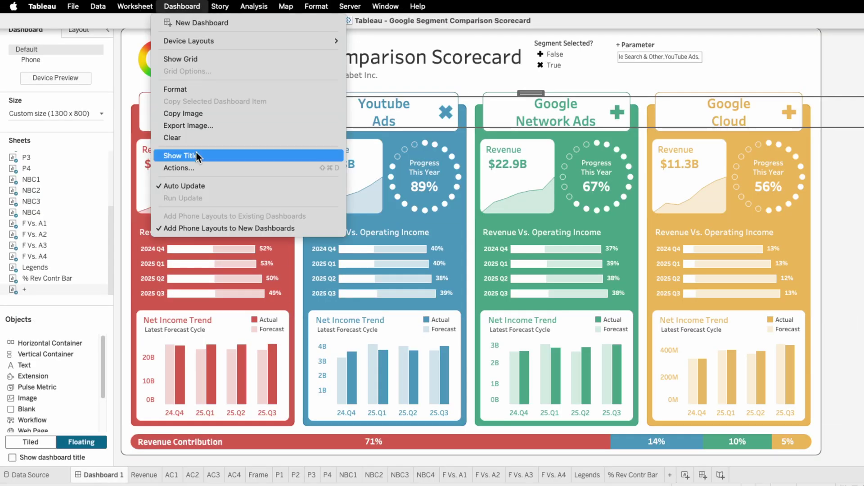
left_click(195, 166)
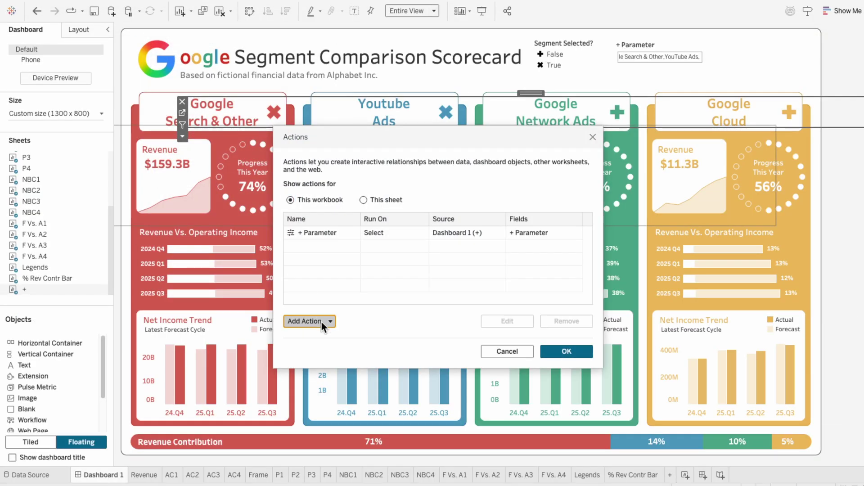
left_click(321, 322)
left_click(324, 242)
type("Remove Highlight +")
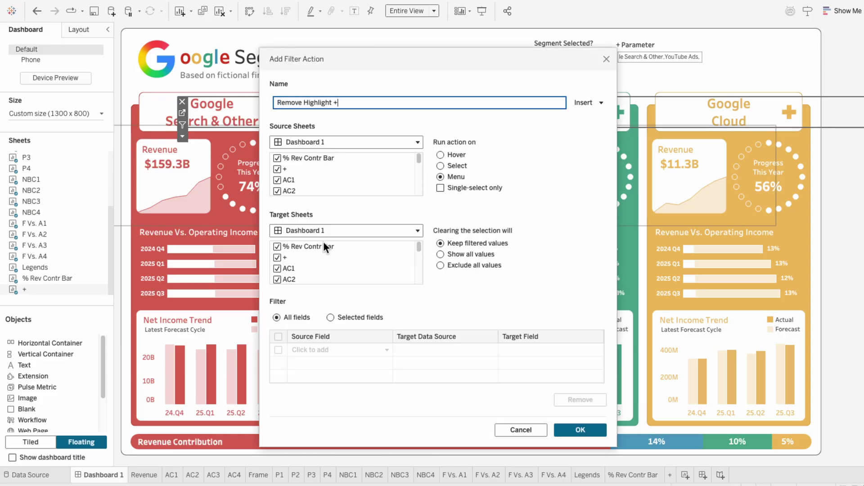
Make the + sheet the action's only source and target, showing all values when selection clears
left_click(280, 161)
scroll(279, 180, "down", 5)
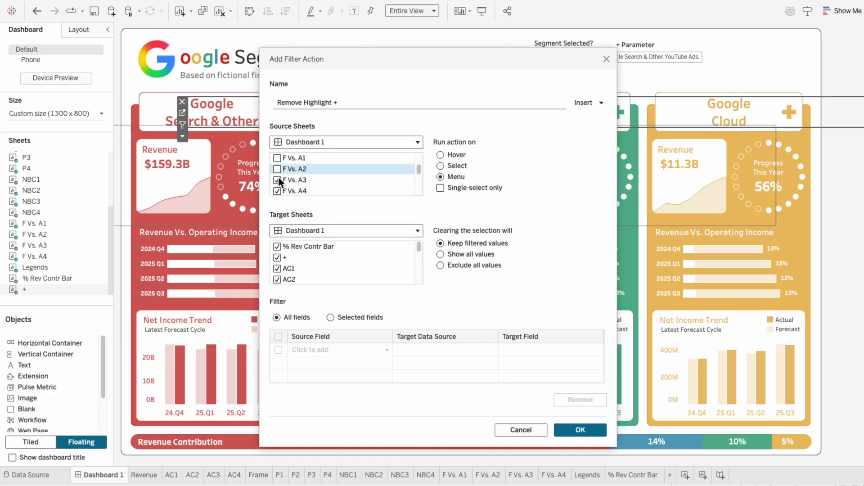
scroll(292, 184, "down", 2)
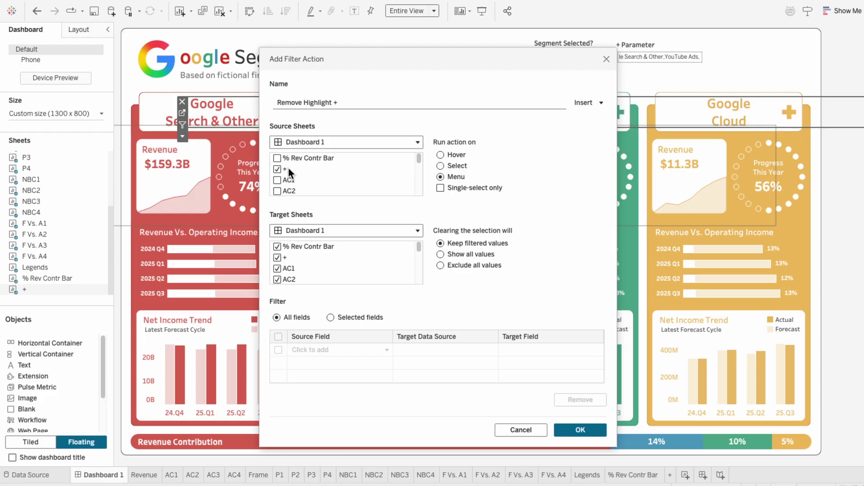
left_click(309, 232)
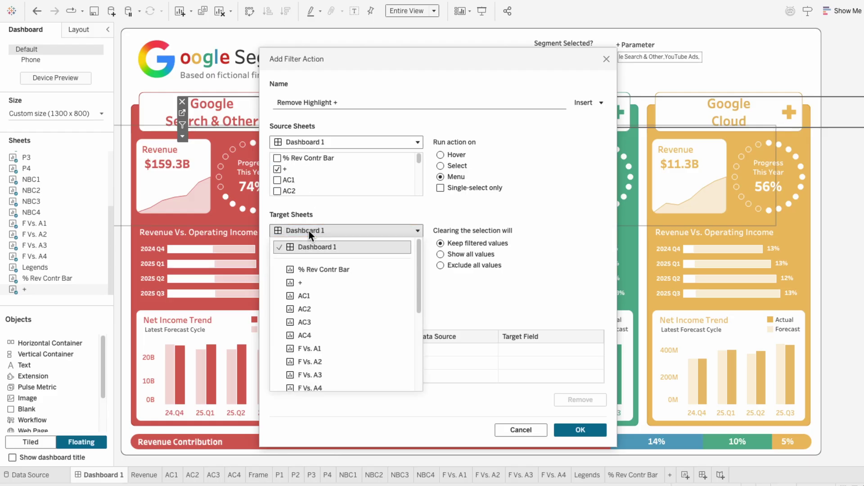
left_click(306, 283)
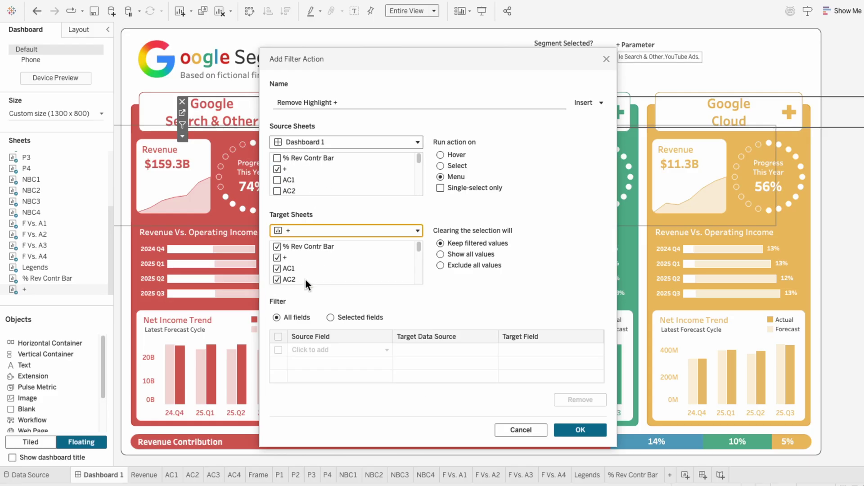
left_click(453, 258)
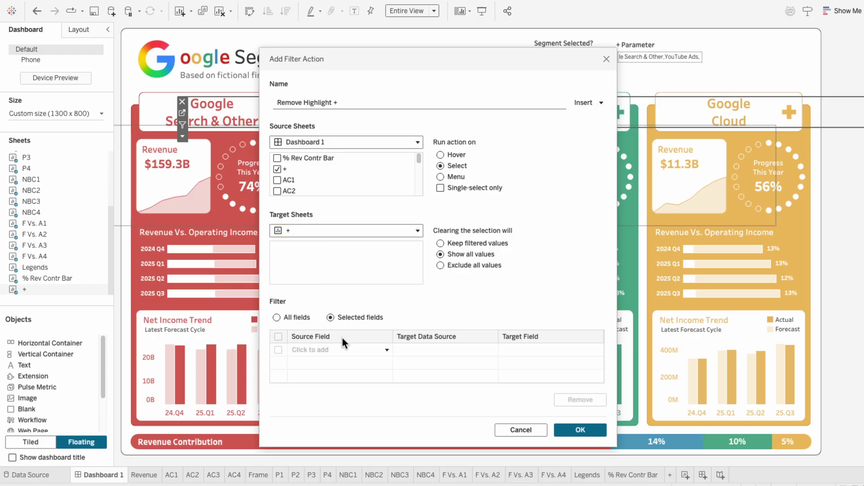
Map the TRUE source field to the FALSE target field and save the action
left_click(341, 350)
left_click(339, 315)
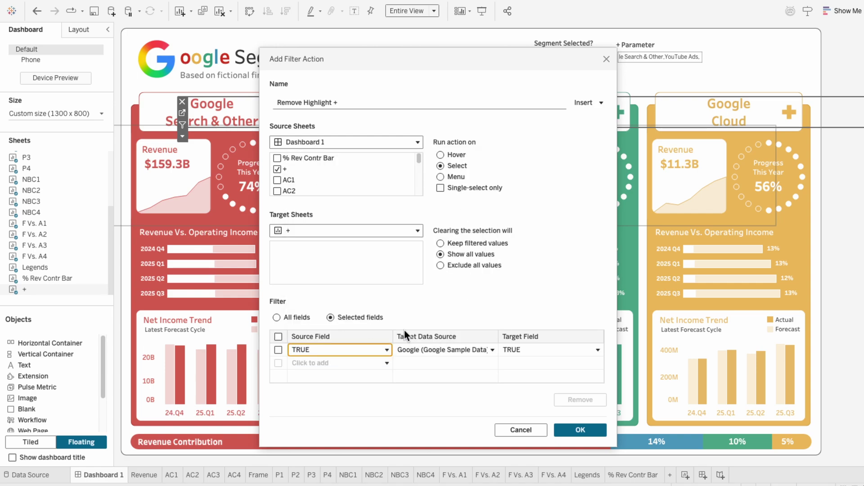
left_click(528, 350)
left_click(519, 381)
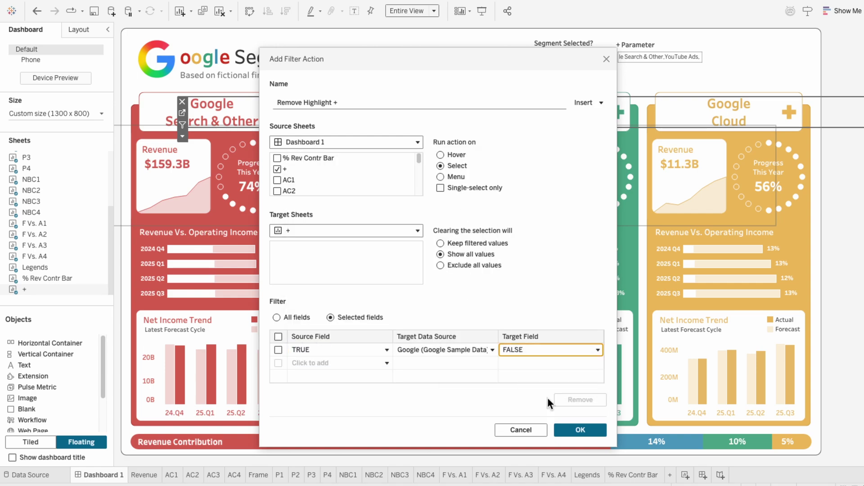
left_click(581, 430)
left_click(571, 352)
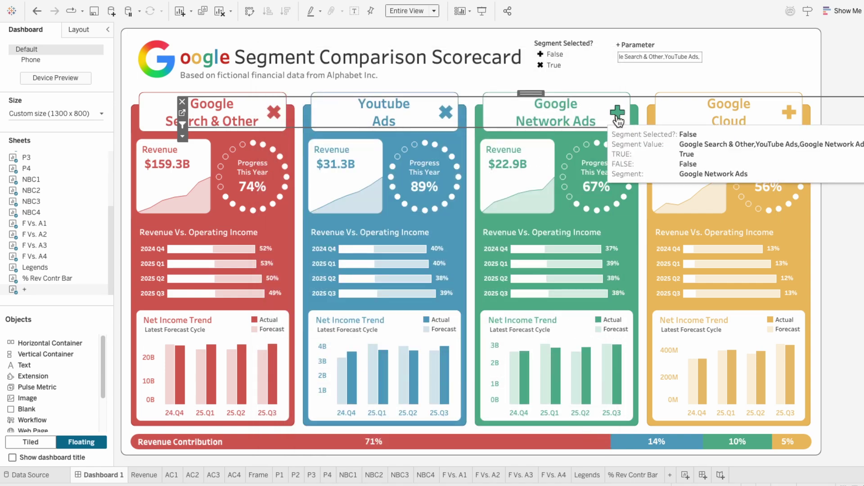
Test the Google Network Ads toggle and remove the parameter control from the dashboard
left_click(617, 113)
left_click(447, 112)
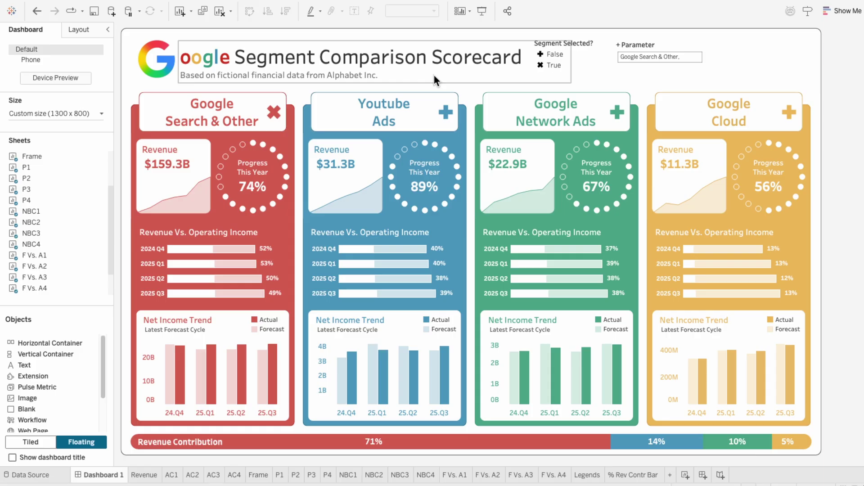
left_click(648, 46)
left_click(708, 43)
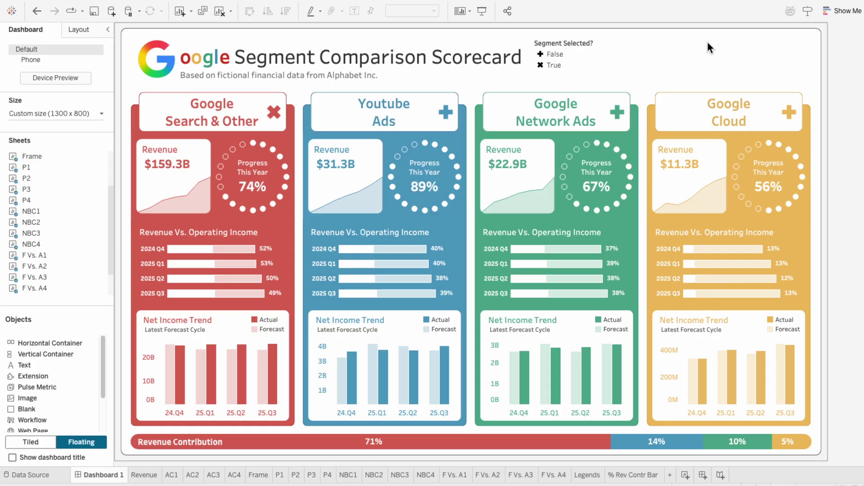
Drive the + sheet's shapes with STR([Segment Selected?]) + [Segment] and remove the Segment colour pill
left_click(669, 475)
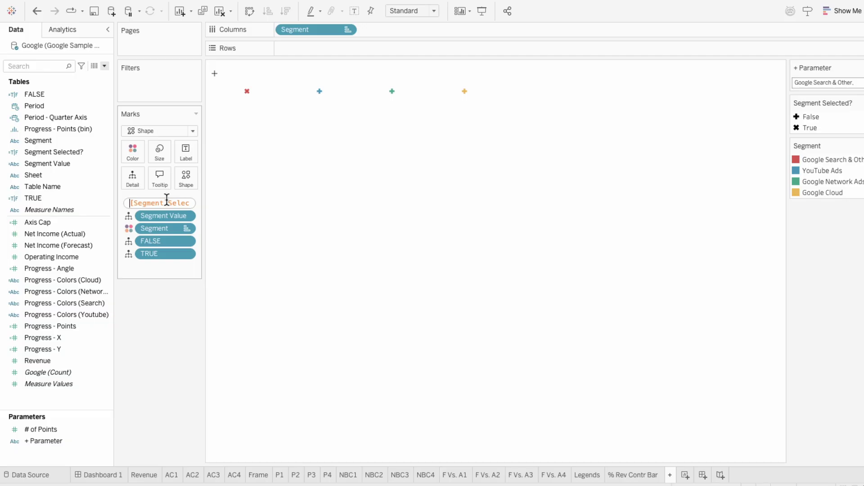
type("STR(")
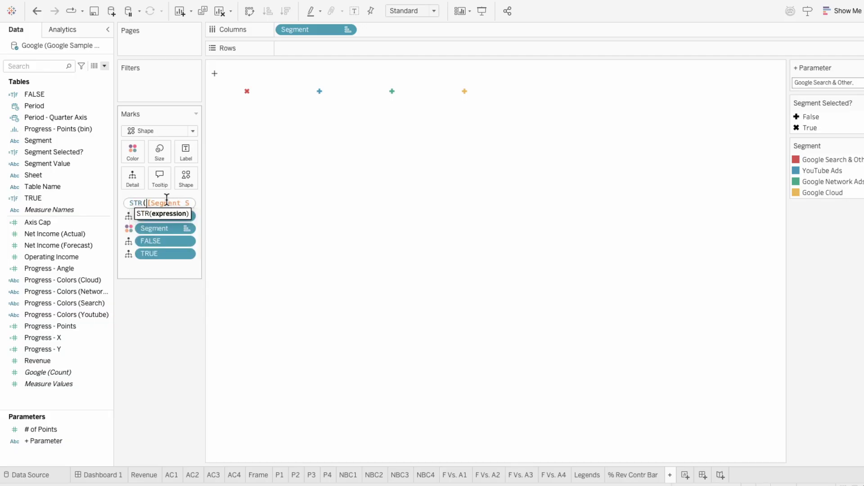
type(") + [Segment]")
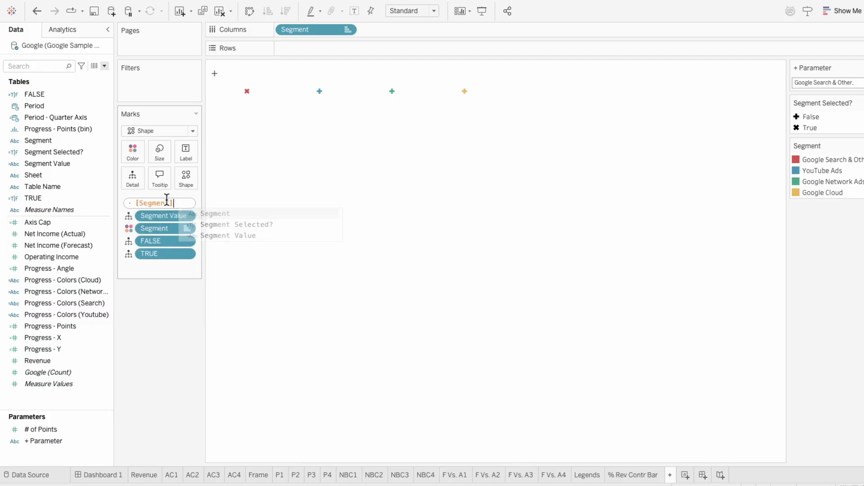
key("Return")
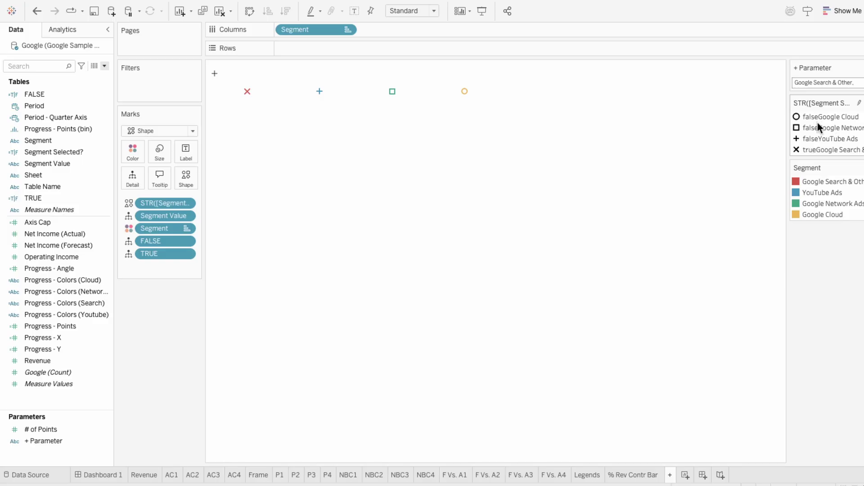
right_click(158, 230)
left_click(190, 406)
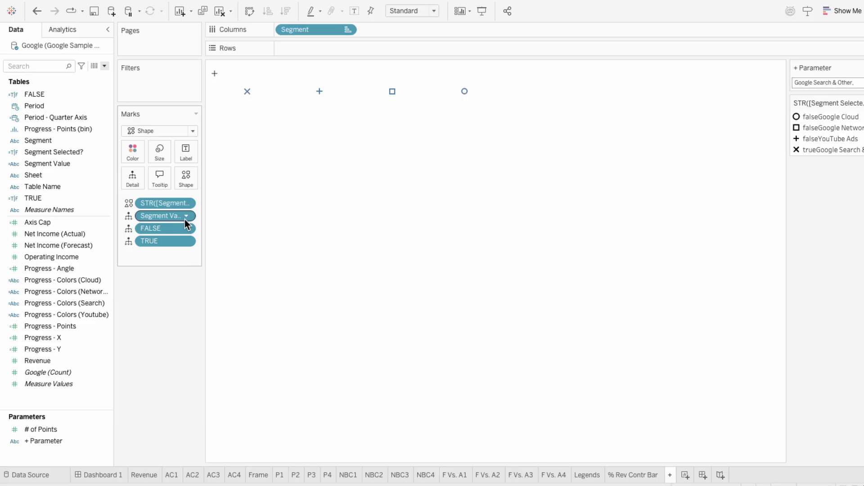
Assign Filter Images shapes: orange and green pluses for unselected segments, a red X for selected Search & Other. Then enlarge the marks
left_click(182, 176)
left_click(455, 161)
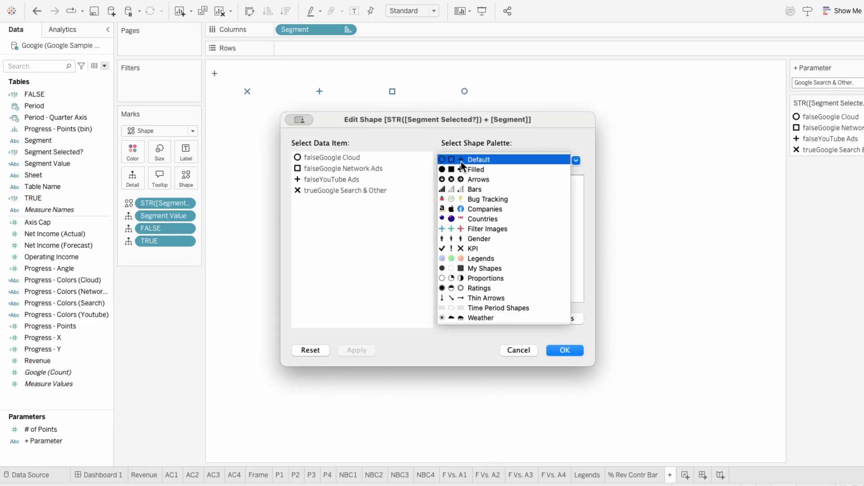
left_click(461, 224)
left_click(333, 157)
left_click(533, 190)
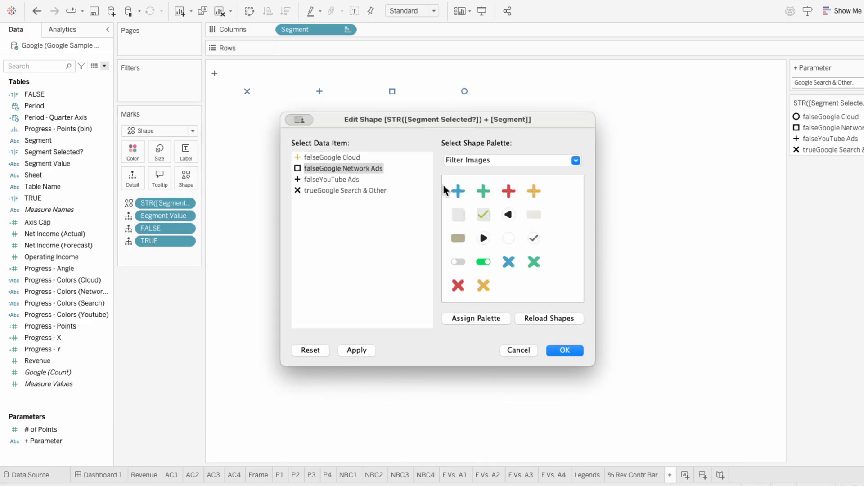
left_click(483, 191)
left_click(347, 191)
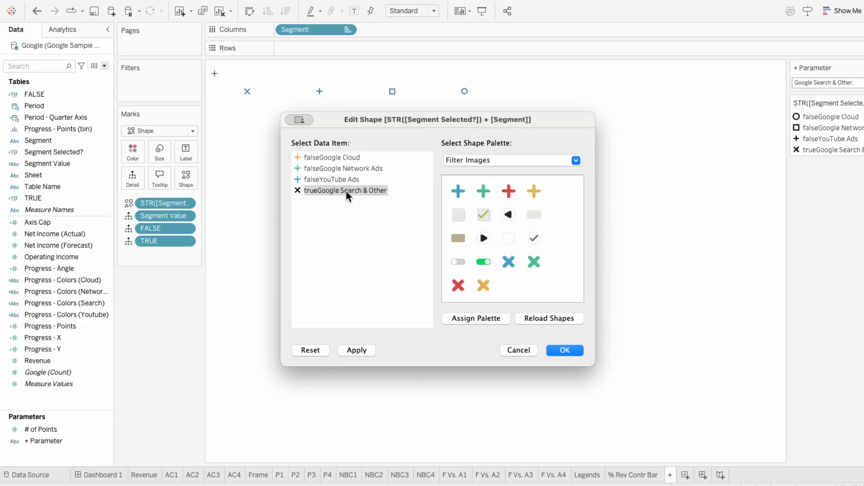
left_click(565, 351)
left_click(160, 153)
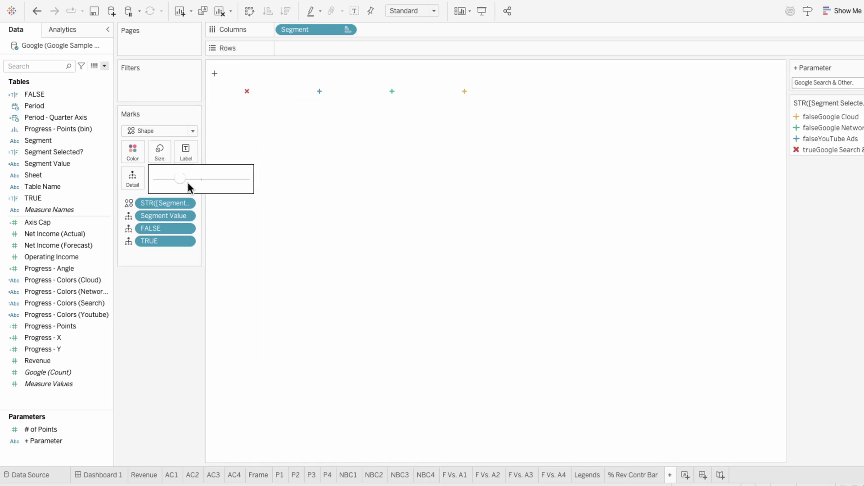
left_click(186, 180)
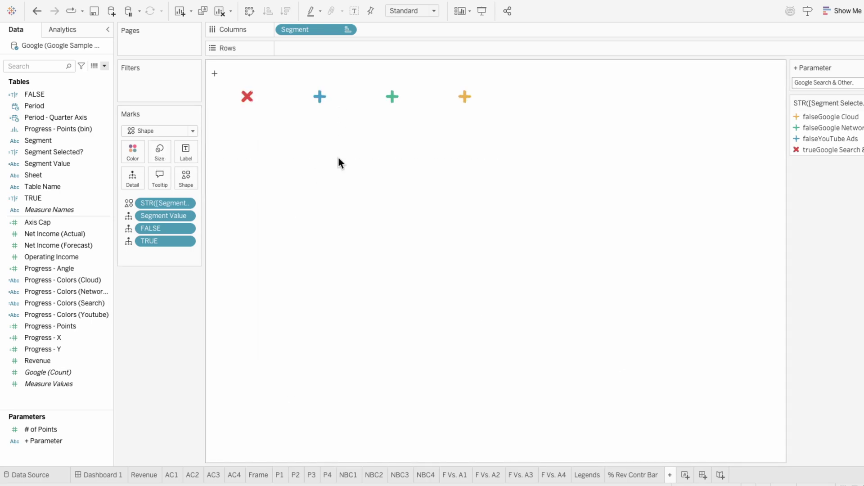
On the scorecard dashboard, switch the shape legend's palette to Filter Images
left_click(104, 475)
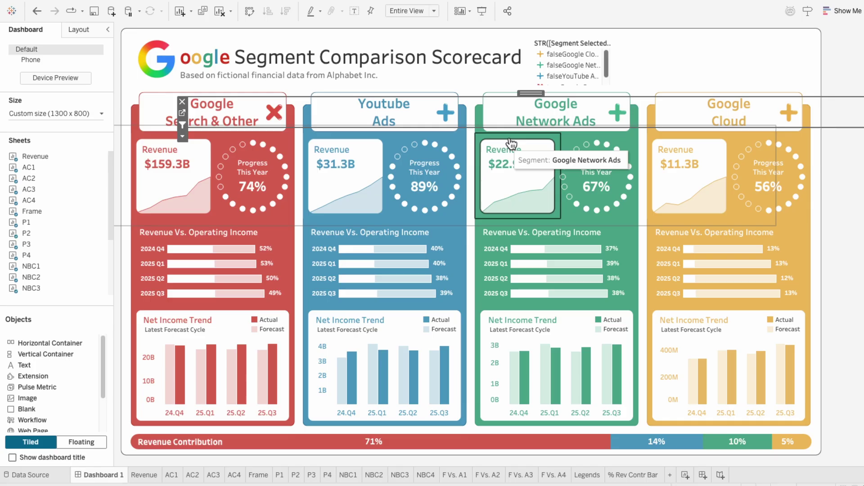
mouse_move(791, 121)
mouse_move(617, 113)
mouse_move(445, 113)
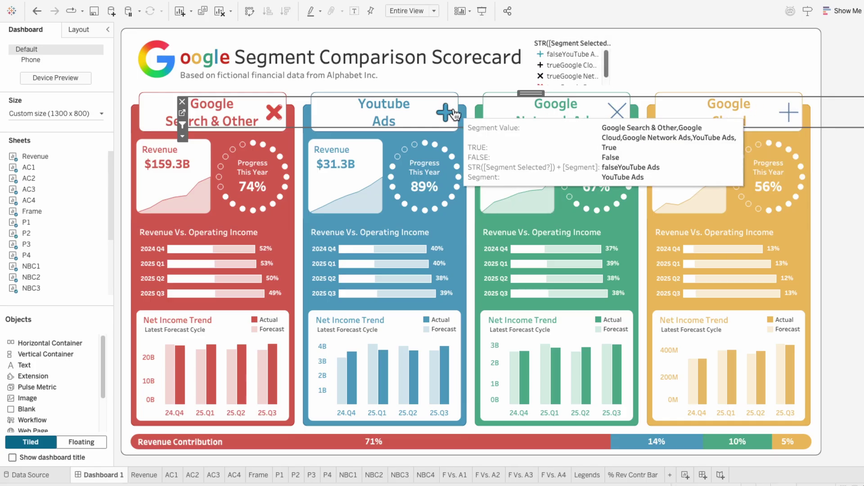
mouse_move(278, 120)
left_click(585, 61)
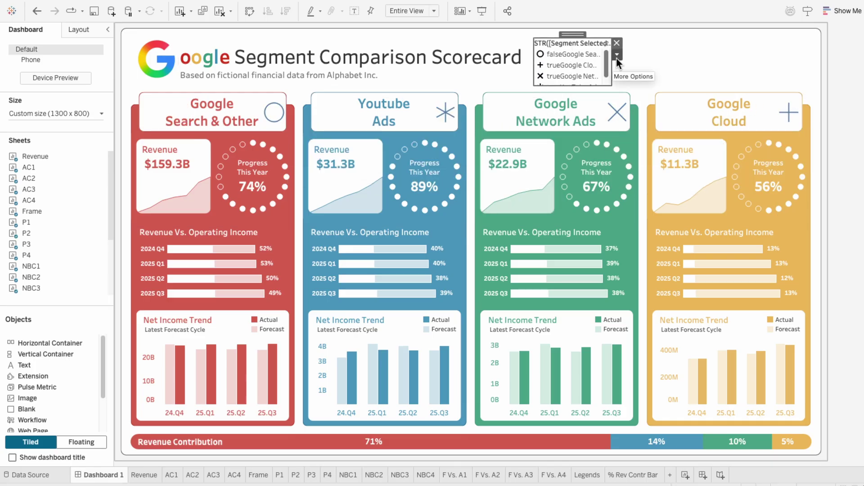
left_click(617, 55)
left_click(623, 68)
left_click(572, 160)
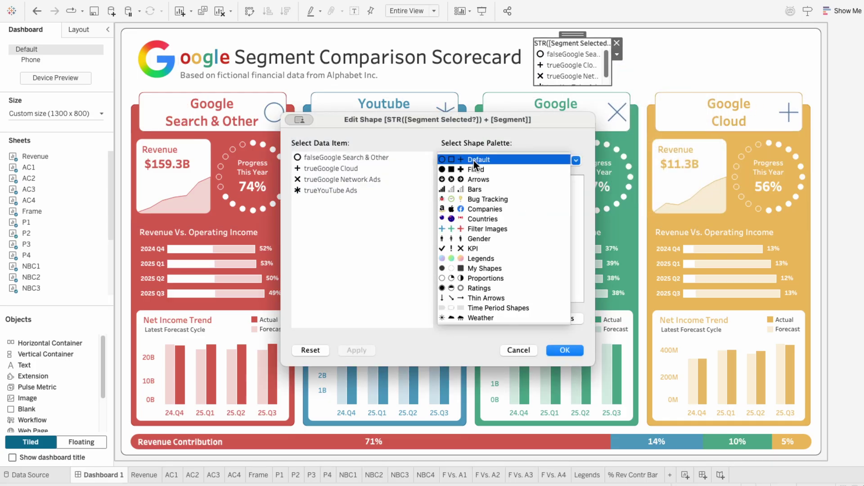
left_click(477, 225)
Give unselected Search & Other a red plus and selected segments yellow, green and blue X's
left_click(508, 191)
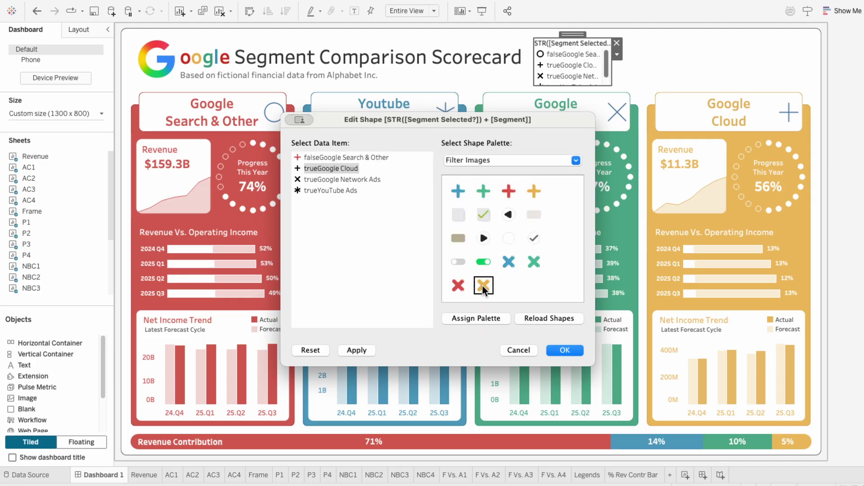
left_click(483, 287)
left_click(534, 262)
left_click(509, 262)
left_click(565, 350)
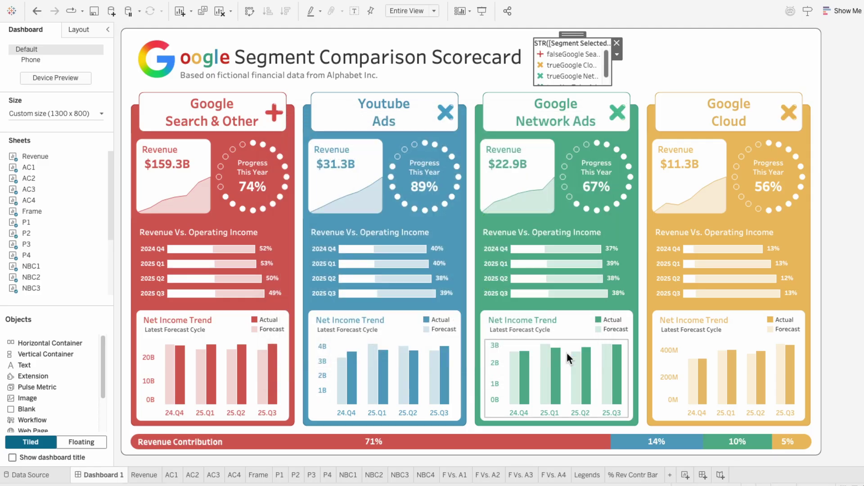
Remove the shape legend and toggle YouTube Ads and Search & Other back to X
left_click(617, 43)
left_click(621, 112)
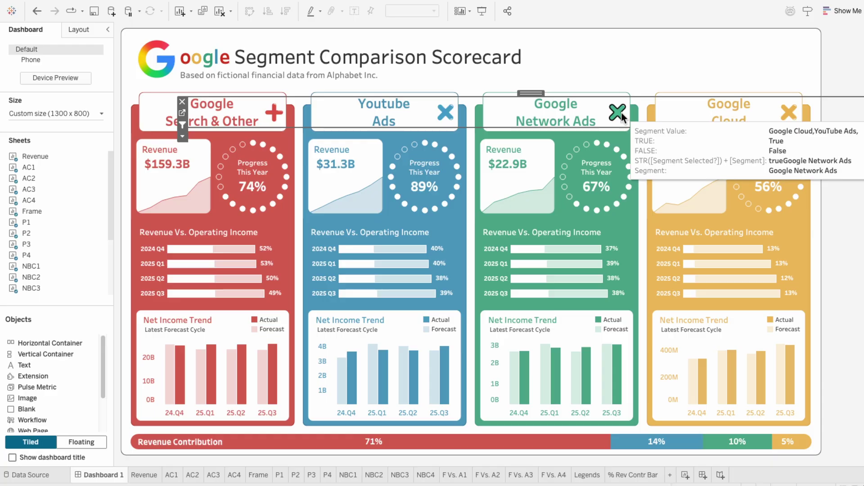
left_click(445, 113)
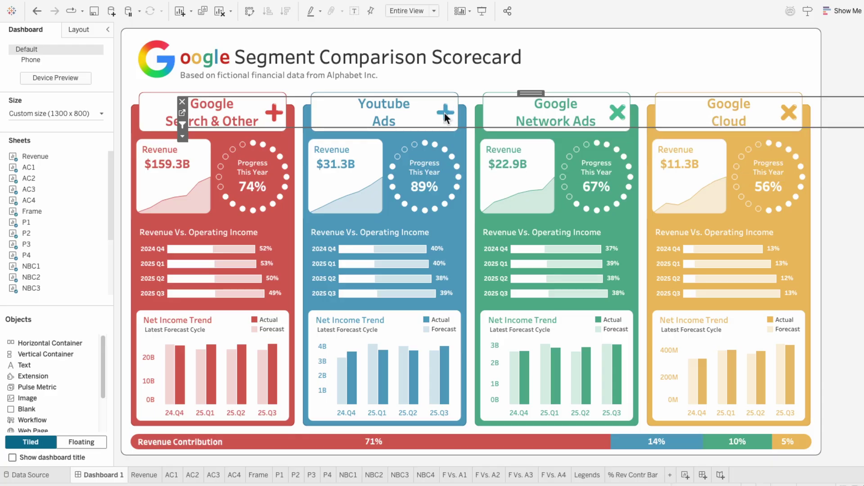
left_click(270, 114)
Create a Table1 worksheet of Measure Values with Period as discrete quarters on Rows
left_click(685, 475)
double_click(686, 475)
type("Table1")
key("Return")
double_click(50, 209)
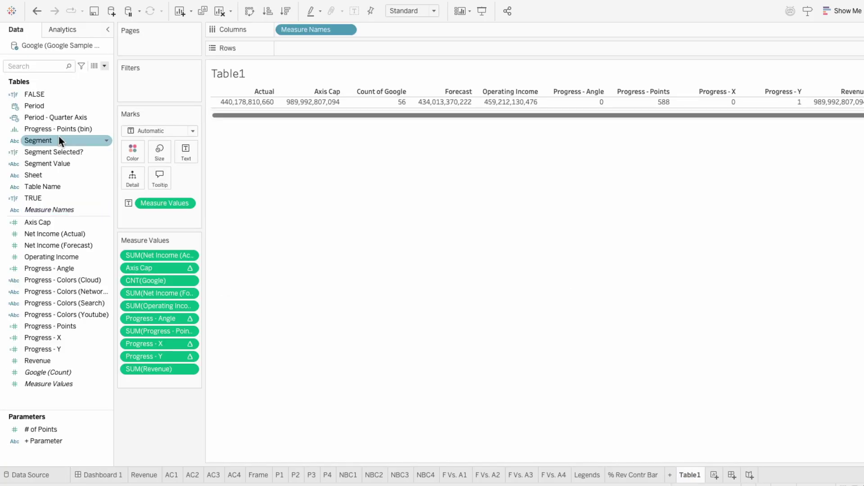
left_click_drag(35, 106, 325, 52)
right_click(325, 52)
left_click(331, 265)
right_click(314, 51)
left_click(327, 356)
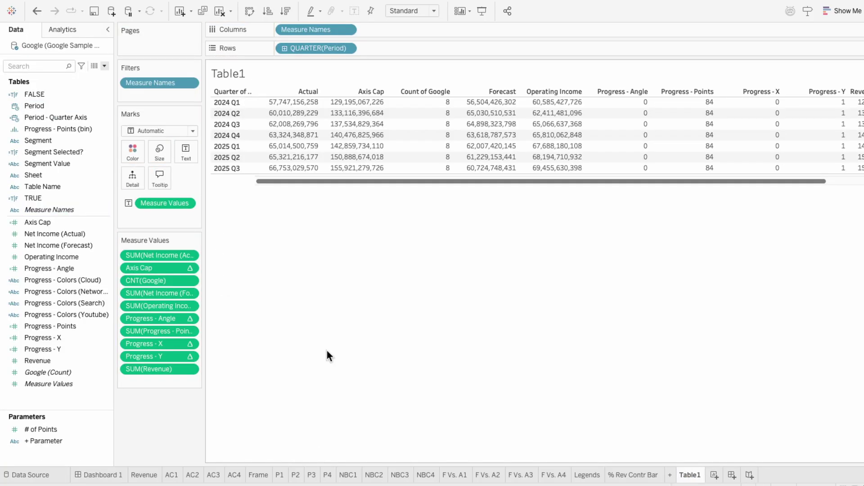
Delete unneeded measures, add an Operating Income / Revenue margin calculation, and put Revenue first
left_click(139, 268)
left_click(152, 279, "ctrl")
key("Delete")
left_click(153, 293)
left_click(155, 331, "shift")
key("Delete")
double_click(153, 306)
type("[Operating Income] / Reve")
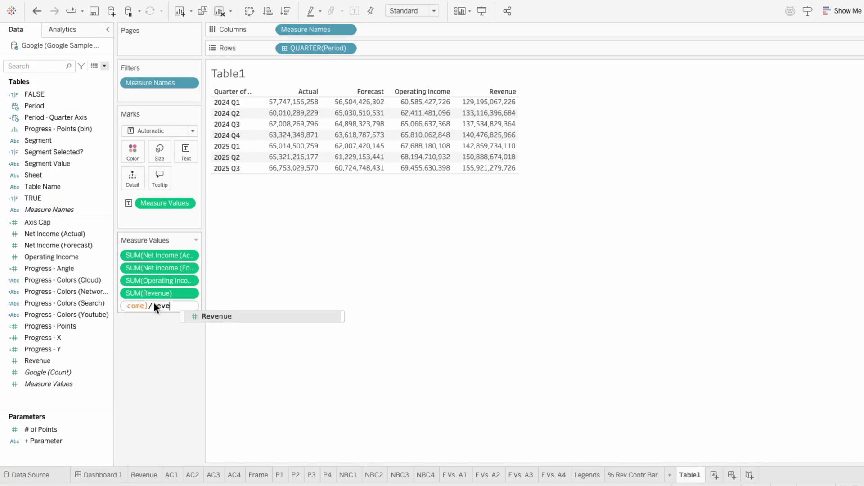
key("Return")
key("Return")
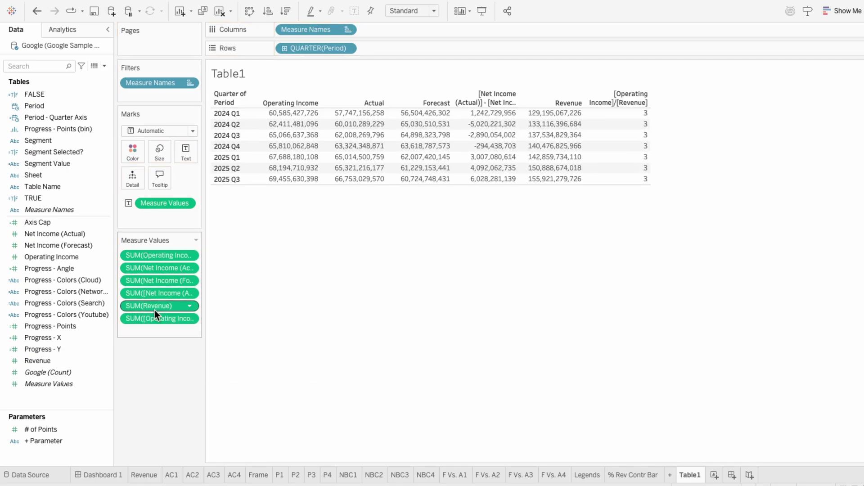
left_click_drag(154, 309, 155, 255)
Format the measure values as currency in billions and operating margin as a percentage
right_click(156, 272)
left_click(135, 132)
left_click(78, 144)
left_click(87, 199)
left_click(194, 227)
left_click(188, 261)
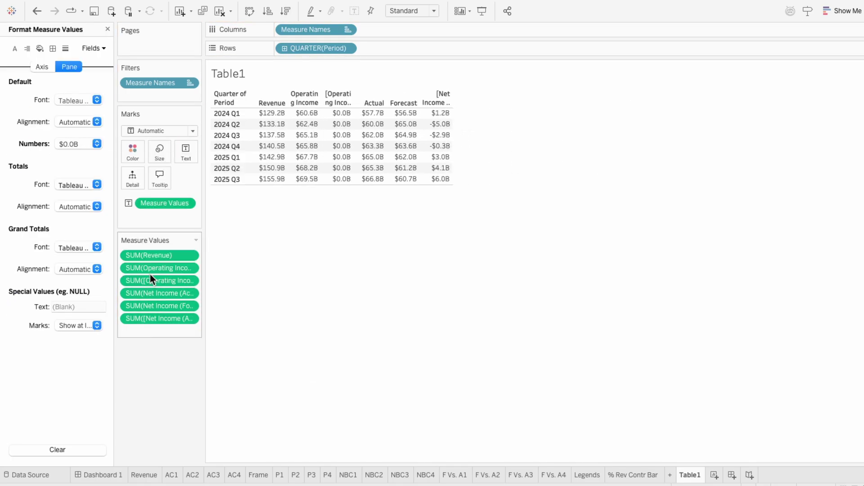
left_click(151, 279)
left_click(92, 98)
left_click(77, 174)
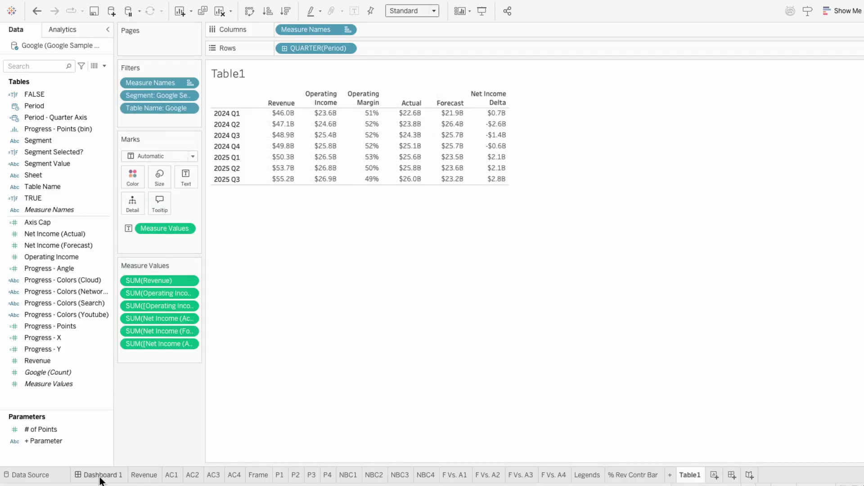
Float Table1 on Dashboard 1 over the Search & Other card and hide its title
left_click(100, 475)
scroll(56, 282, "down", 1)
left_click_drag(52, 285, 198, 128)
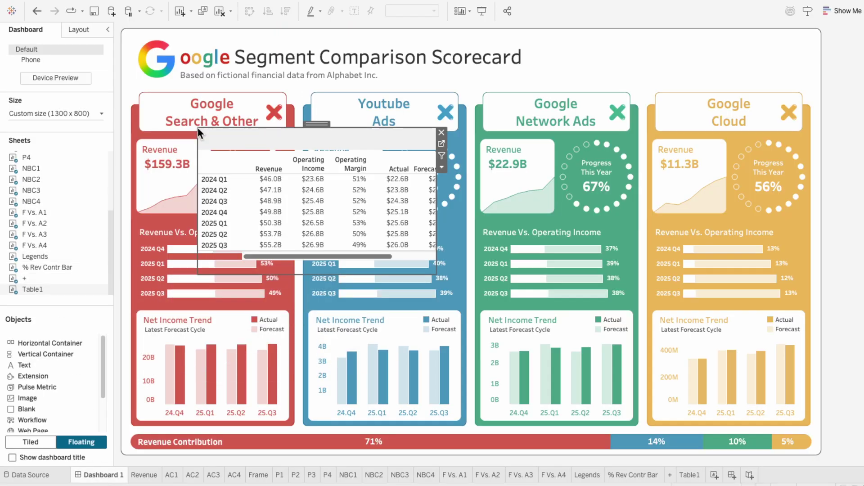
right_click(204, 135)
left_click(222, 160)
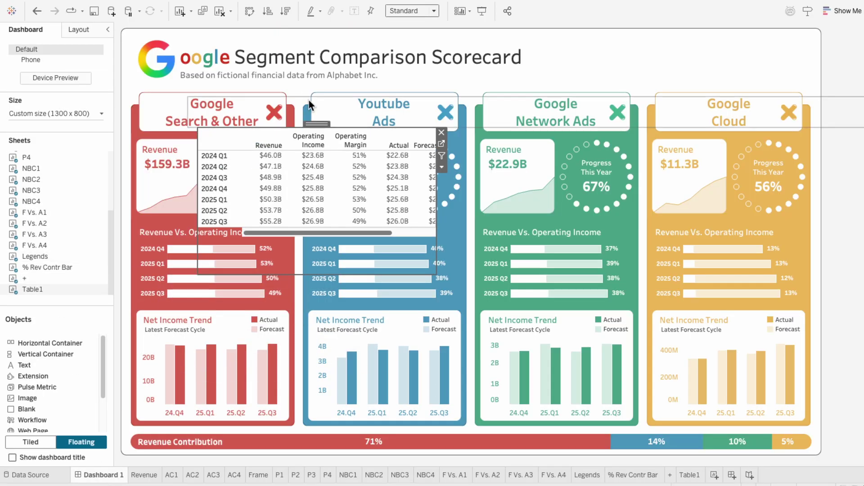
Set the table to Entire View, then move and enlarge it over the red card
left_click(404, 12)
left_click(410, 44)
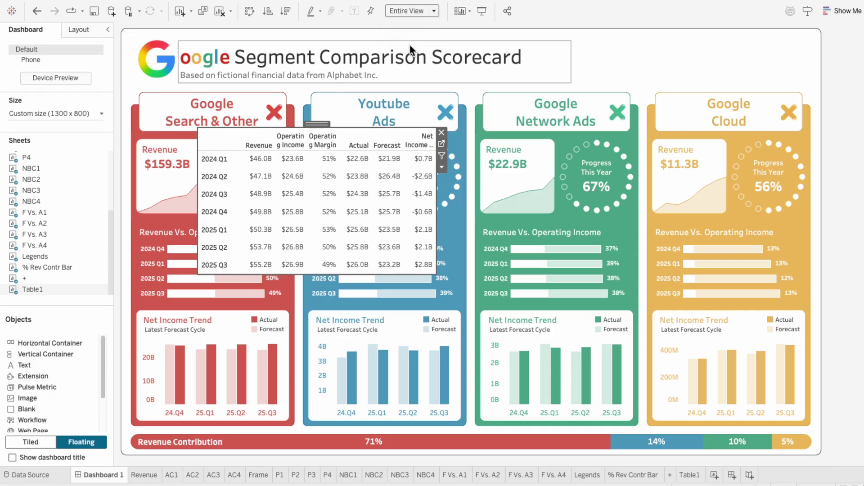
left_click_drag(325, 122, 286, 129)
left_click_drag(397, 281, 417, 288)
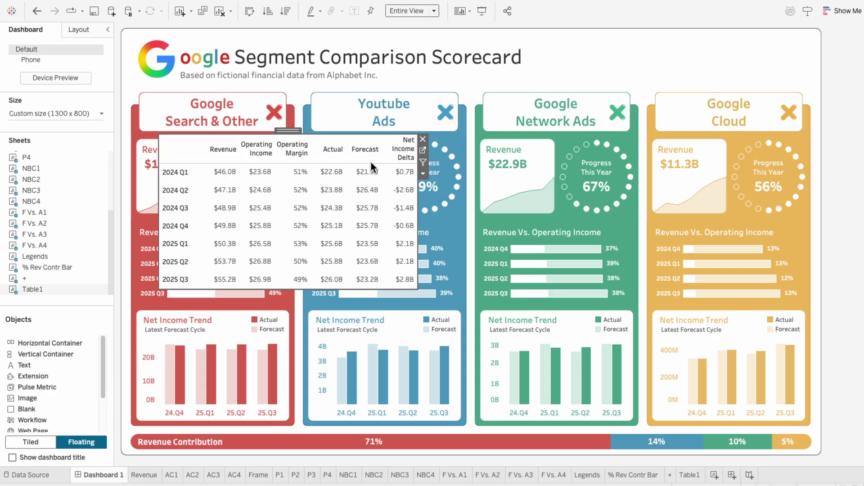
Filter Table1 on Segment Selected? to keep only True
left_click(687, 475)
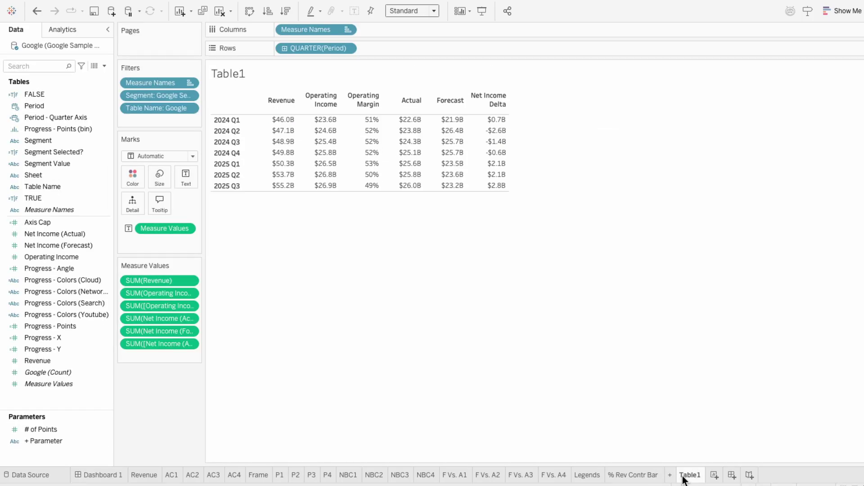
left_click_drag(63, 149, 158, 120)
left_click(341, 151)
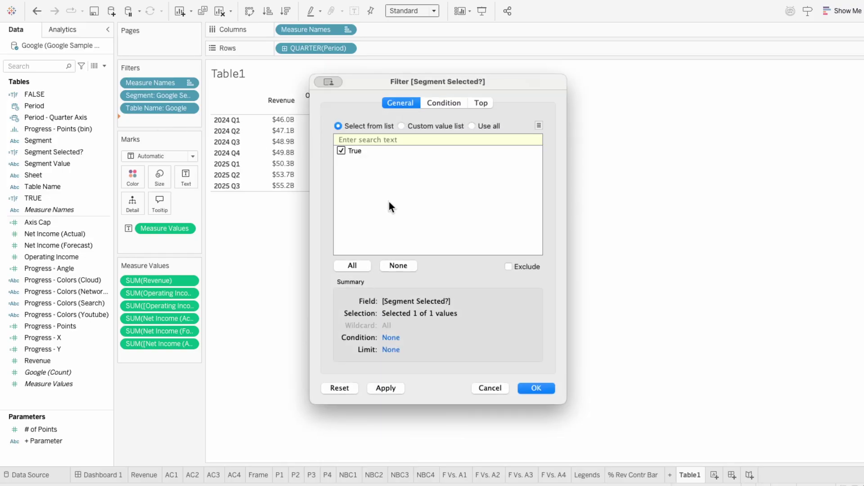
left_click(536, 388)
On Dashboard 1, test that the red X hides and reveals the Search & Other table
left_click(116, 479)
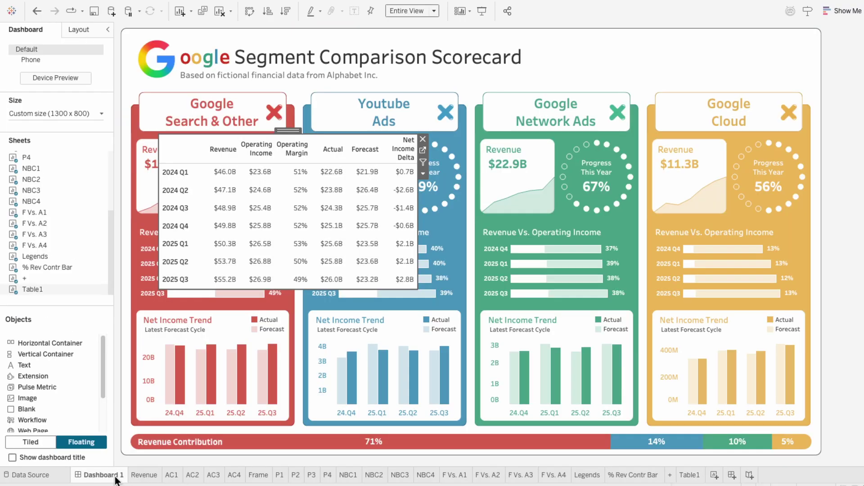
left_click(279, 117)
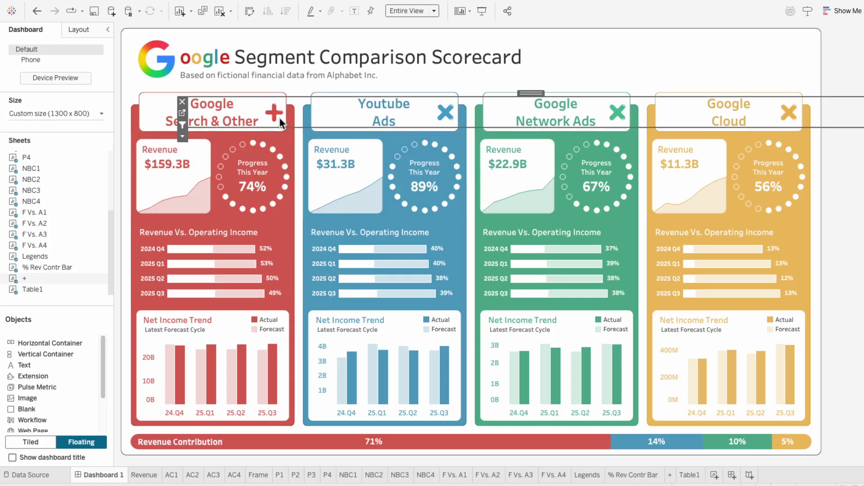
left_click(279, 118)
mouse_move(280, 118)
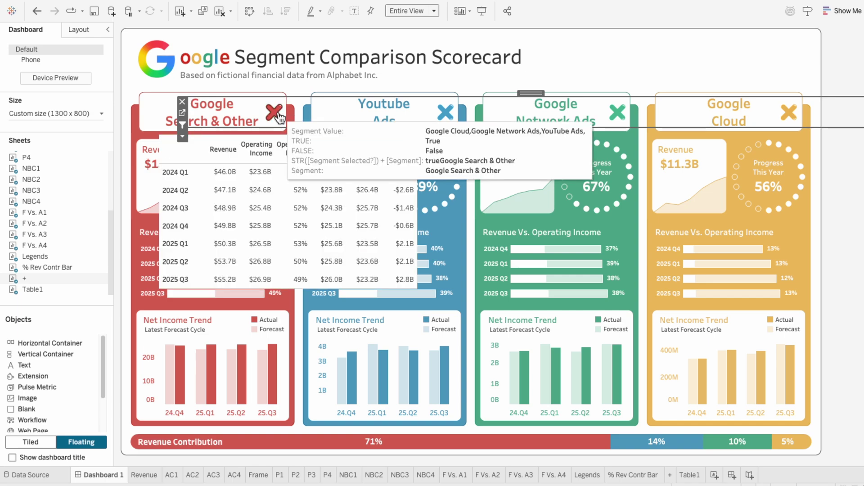
Clear all tooltip text from the + sheet's X shapes
left_click(670, 475)
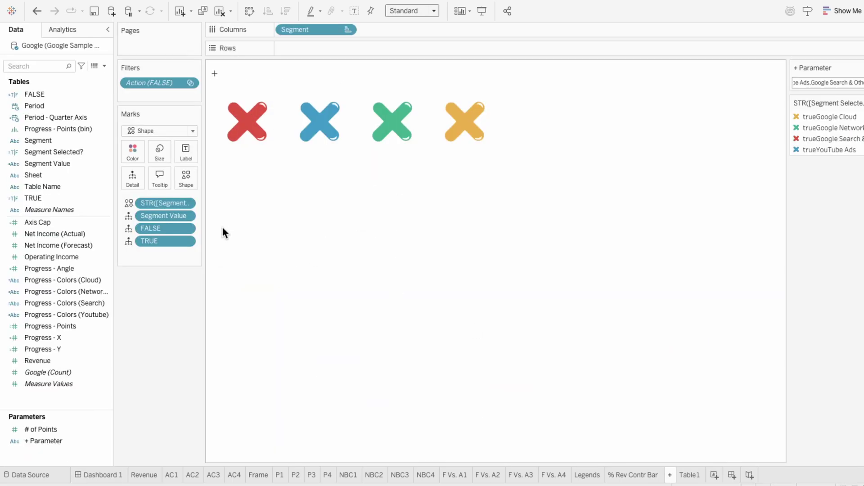
left_click(166, 173)
key("super+a")
key("BackSpace")
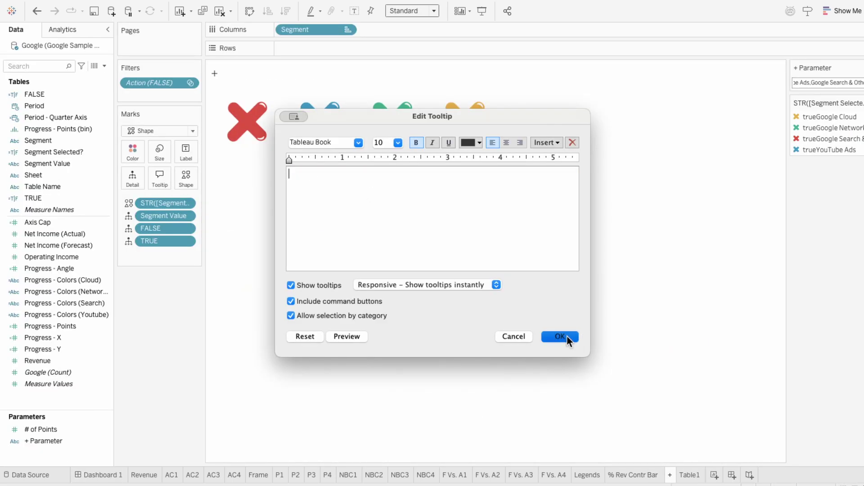
left_click(567, 336)
On Dashboard 1, toggle the detail table and shift it further left
left_click(121, 480)
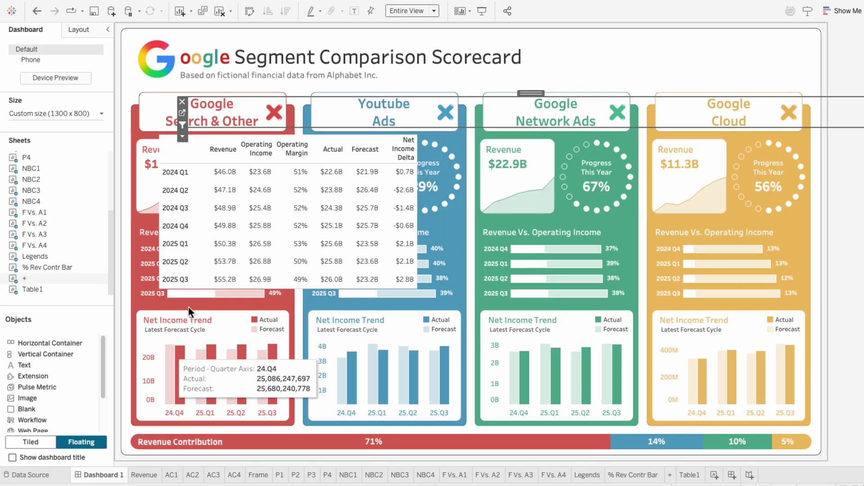
left_click(269, 115)
left_click(269, 115)
left_click(267, 149)
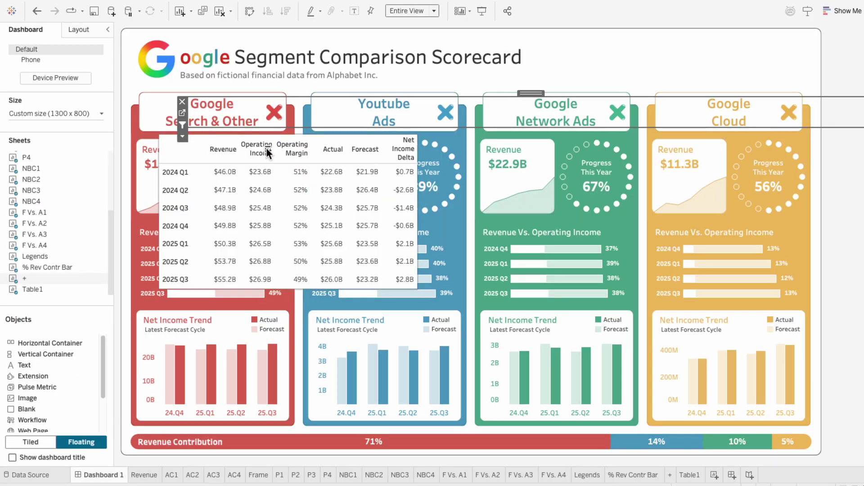
left_click_drag(298, 131, 232, 130)
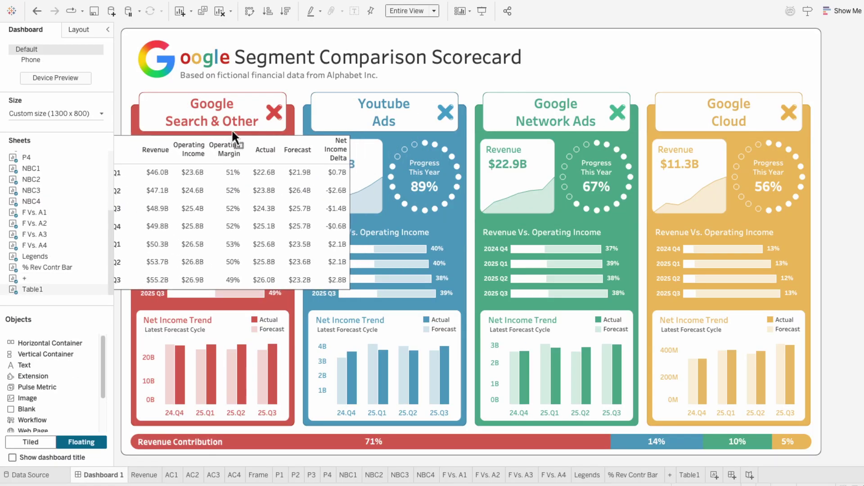
left_click(274, 115)
left_click(274, 115)
left_click(272, 113)
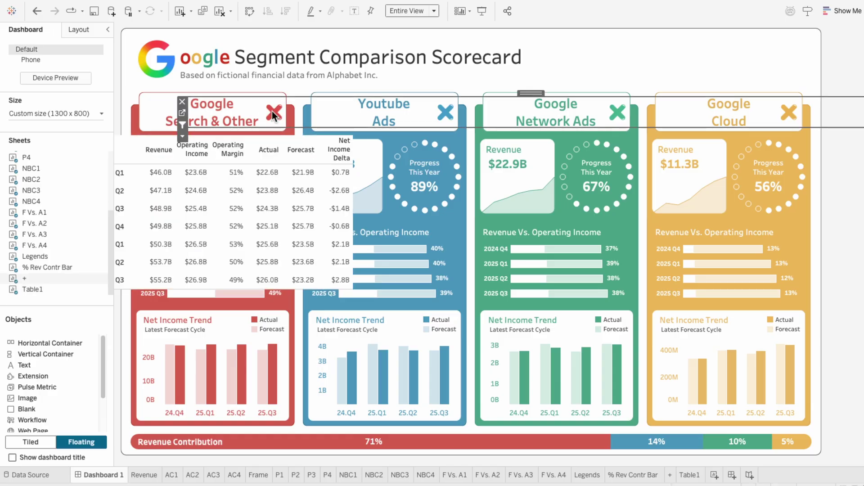
Move the detail table over the Youtube card and back over the red card, testing the toggle
left_click(188, 156)
left_click_drag(227, 131, 419, 126)
left_click(275, 112)
left_click(274, 110)
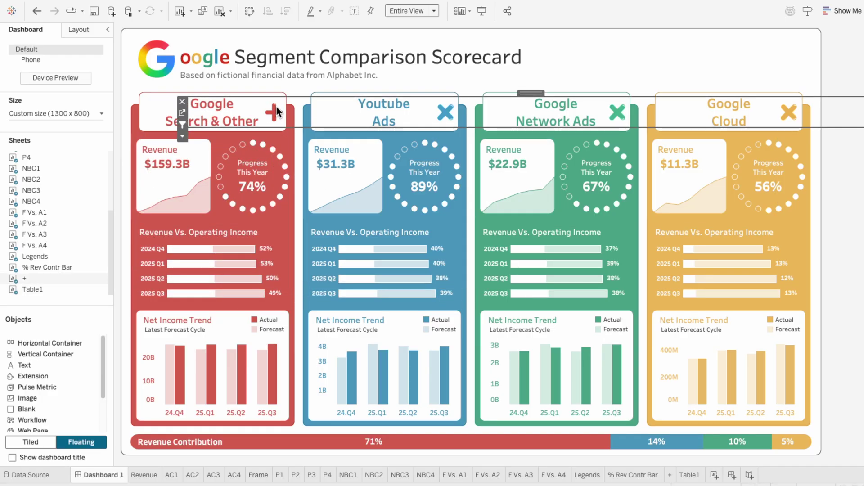
left_click(276, 108)
left_click_drag(405, 138, 265, 142)
left_click(275, 111)
left_click(275, 110)
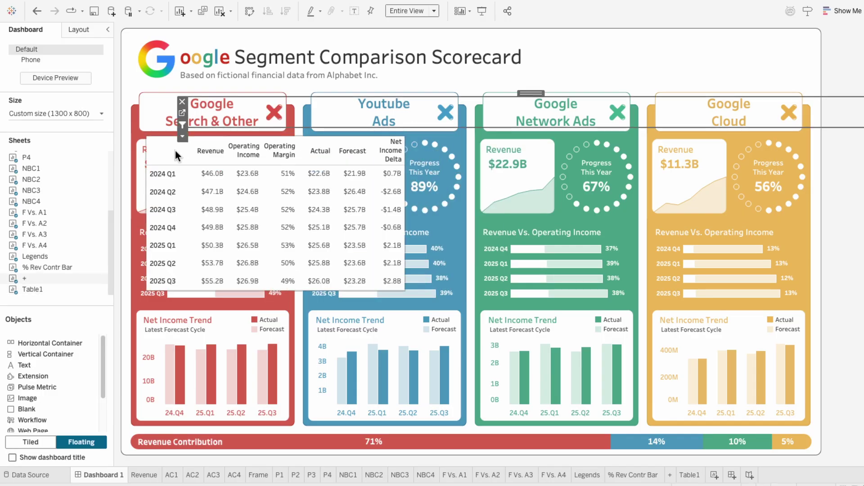
Shade the floating table's worksheet background light pink
right_click(182, 194)
left_click(197, 256)
left_click(39, 48)
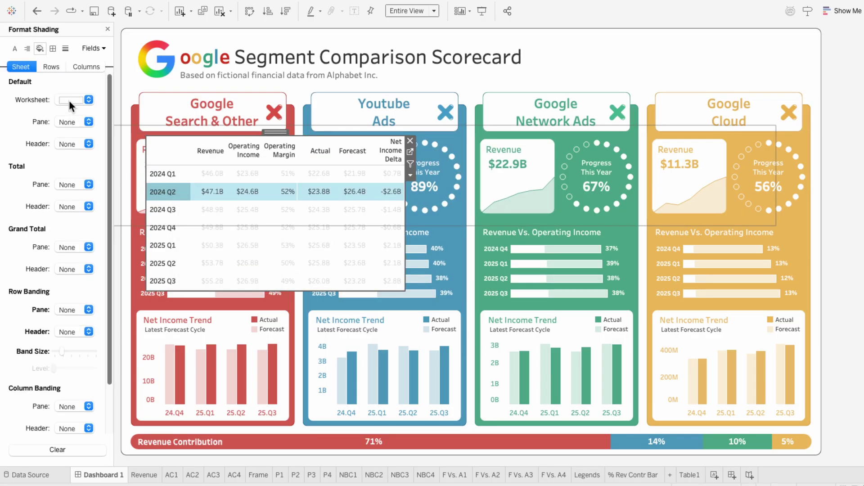
left_click(71, 99)
left_click(59, 186)
key("Escape")
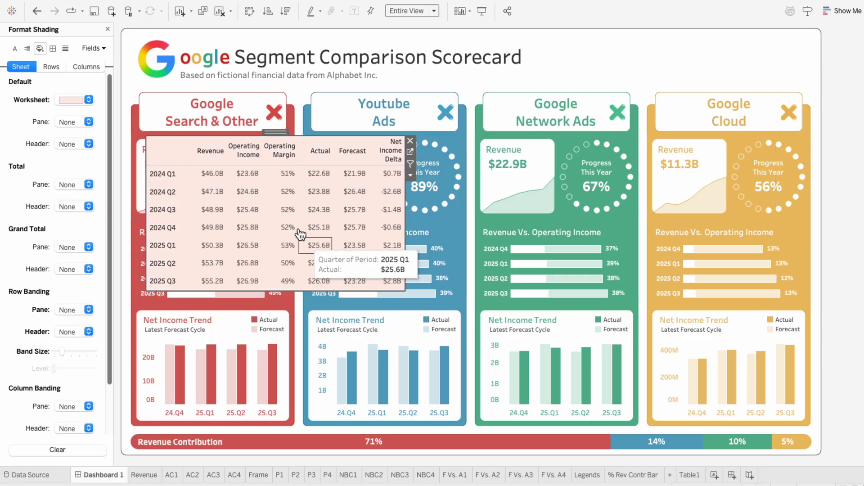
left_click(342, 261)
Duplicate the Table1 worksheet and rename the copy Table2
right_click(689, 475)
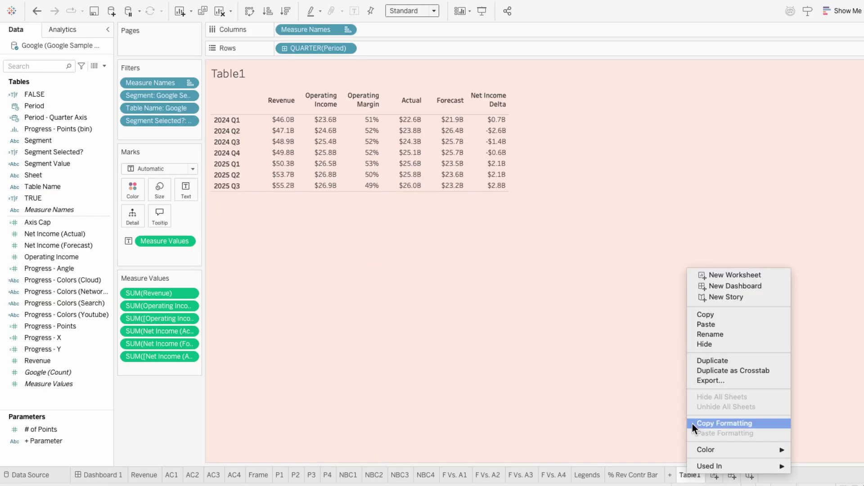
left_click(699, 359)
double_click(725, 475)
type("Table2")
Change the Segment filter from Google Search & Other to YouTube Ads
double_click(159, 96)
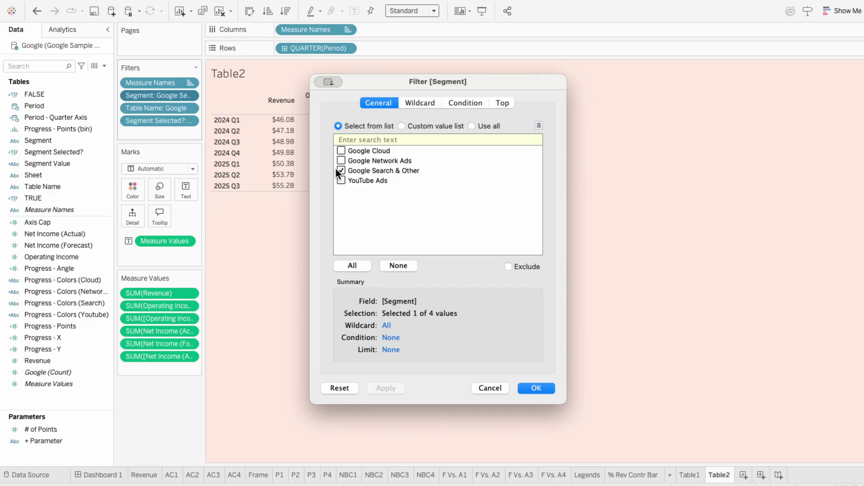
left_click(342, 168)
left_click(342, 180)
left_click(542, 442)
Shade the Table2 worksheet background light blue
right_click(276, 186)
left_click(297, 252)
left_click(41, 48)
left_click(81, 99)
left_click(90, 203)
left_click(550, 252)
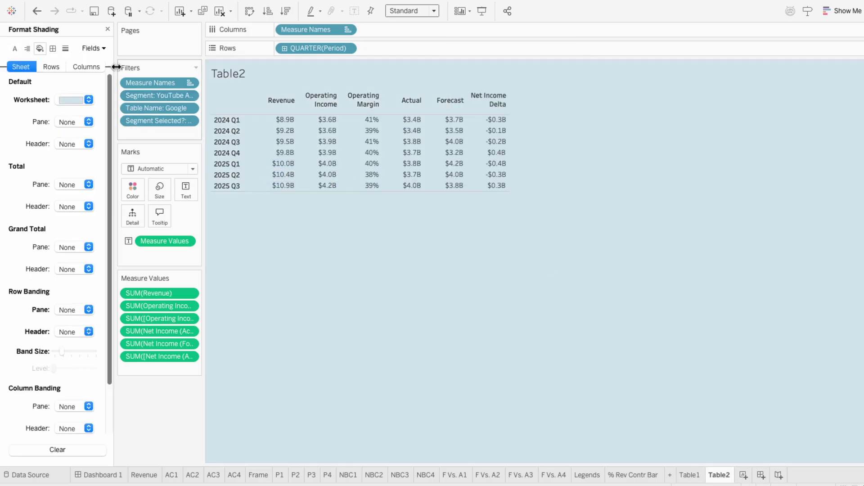